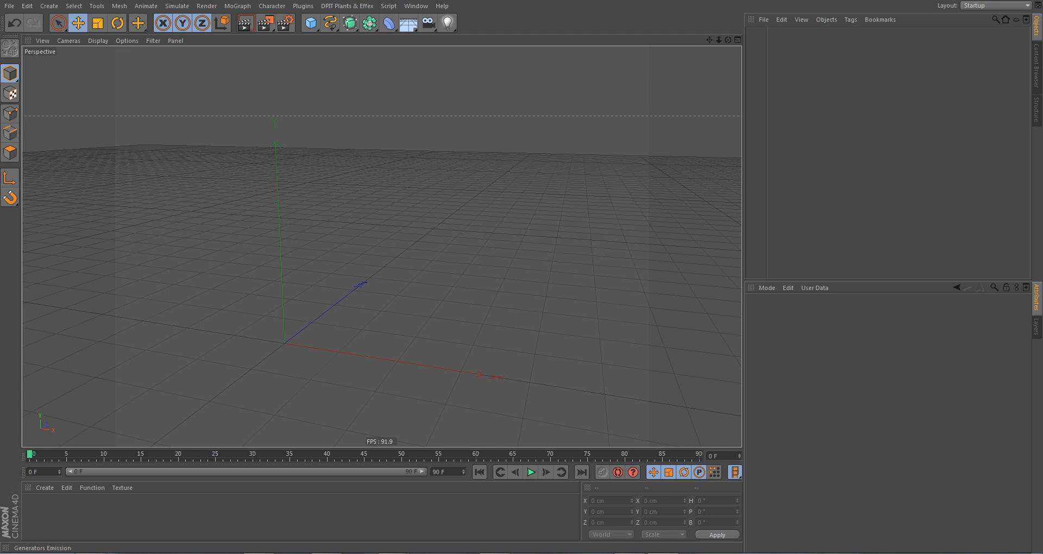
Step: Tear off the DPIT Particles & Fluids command palette and create a liquid setup from it
click(350, 7)
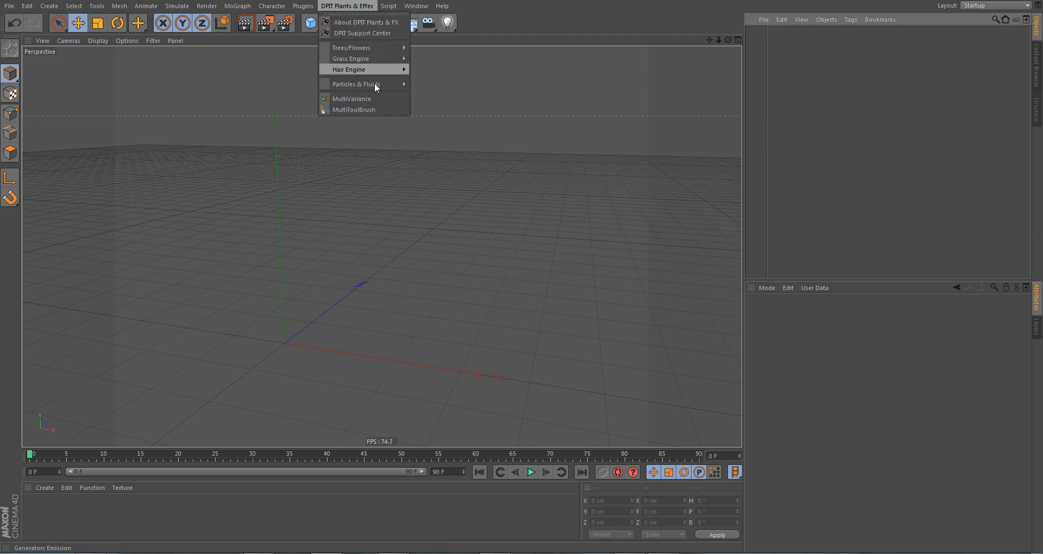
mouse_move(375, 84)
click(451, 80)
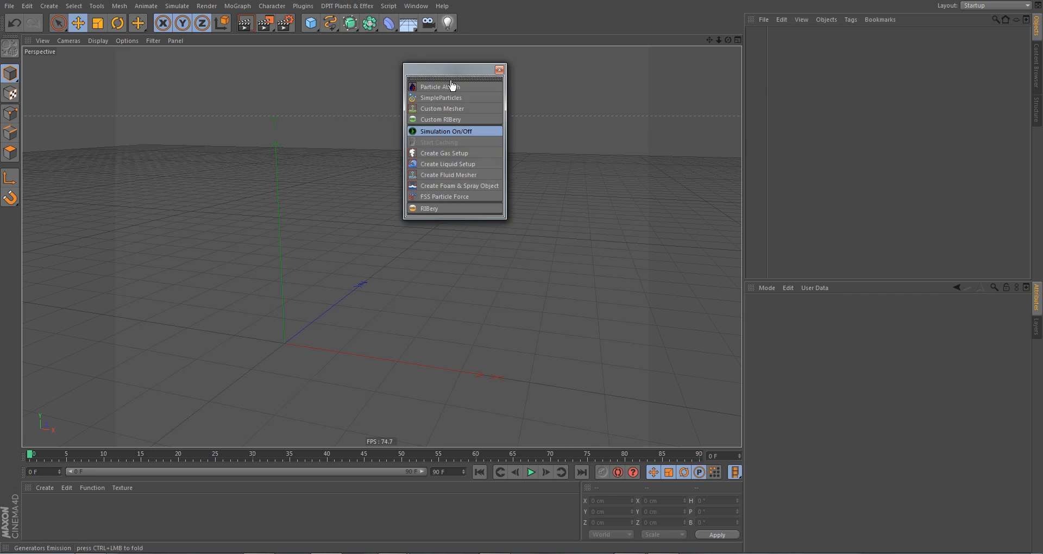
drag(446, 69, 624, 64)
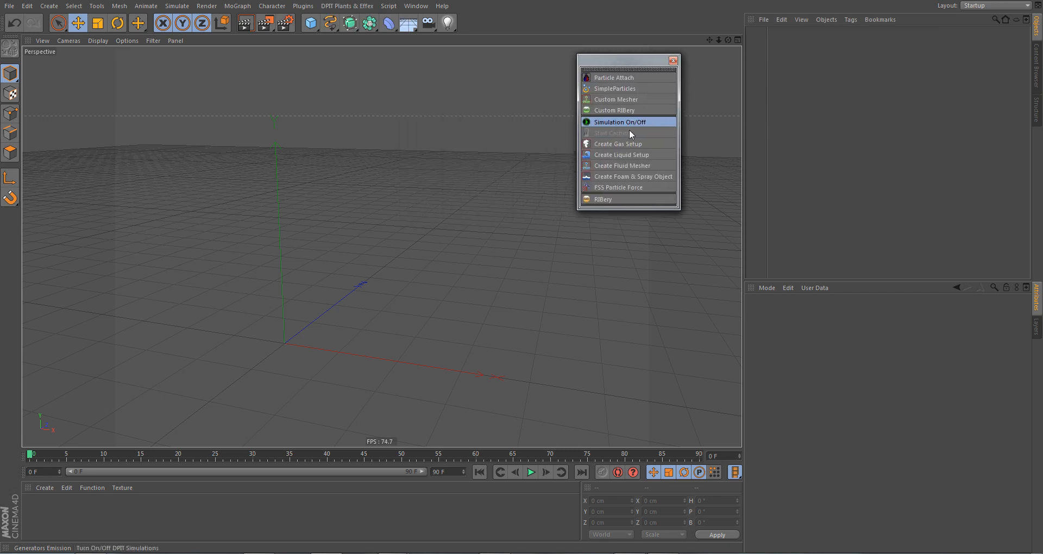
click(621, 154)
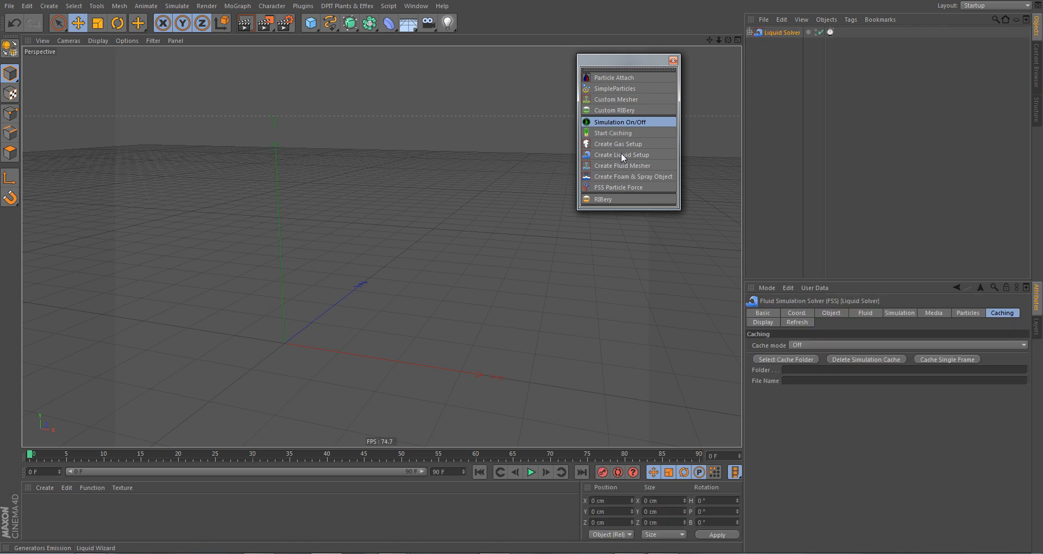
Step: Raise the FSS Generator under the Liquid Solver to a Y position of about 352 cm
click(750, 33)
click(785, 43)
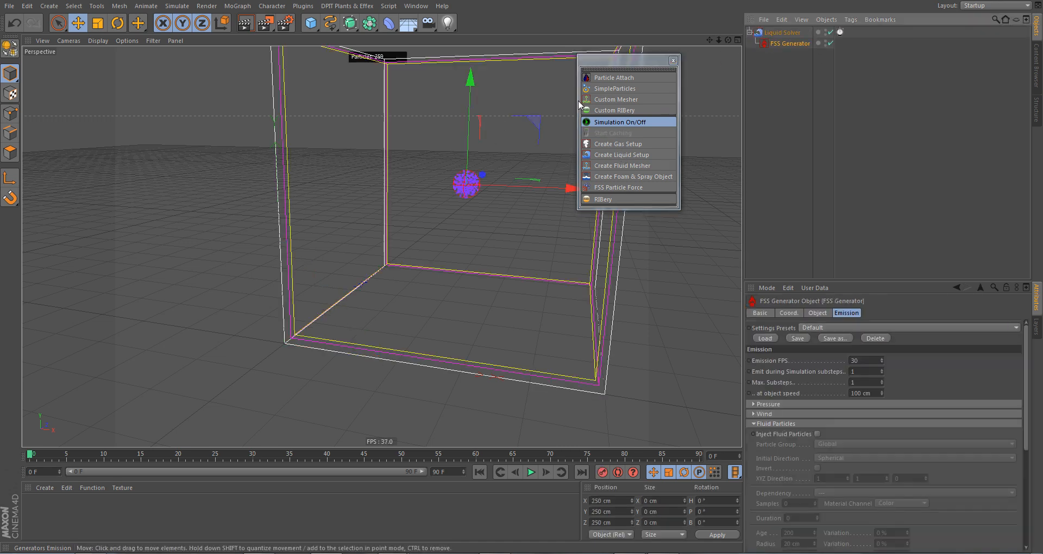
drag(471, 125, 479, 83)
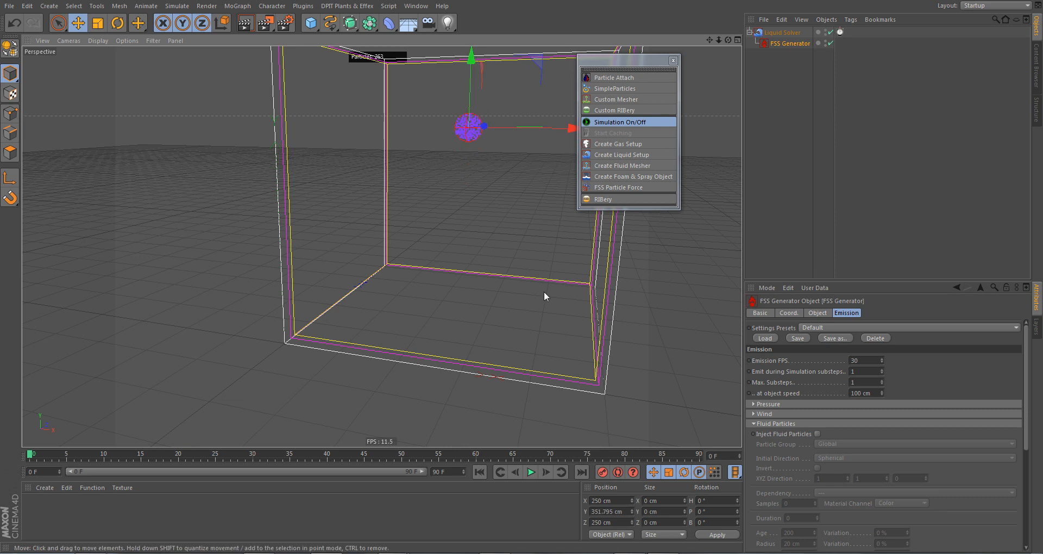
Step: Play the basic liquid simulation to preview the flow, stop it, and rewind to frame 0
click(530, 472)
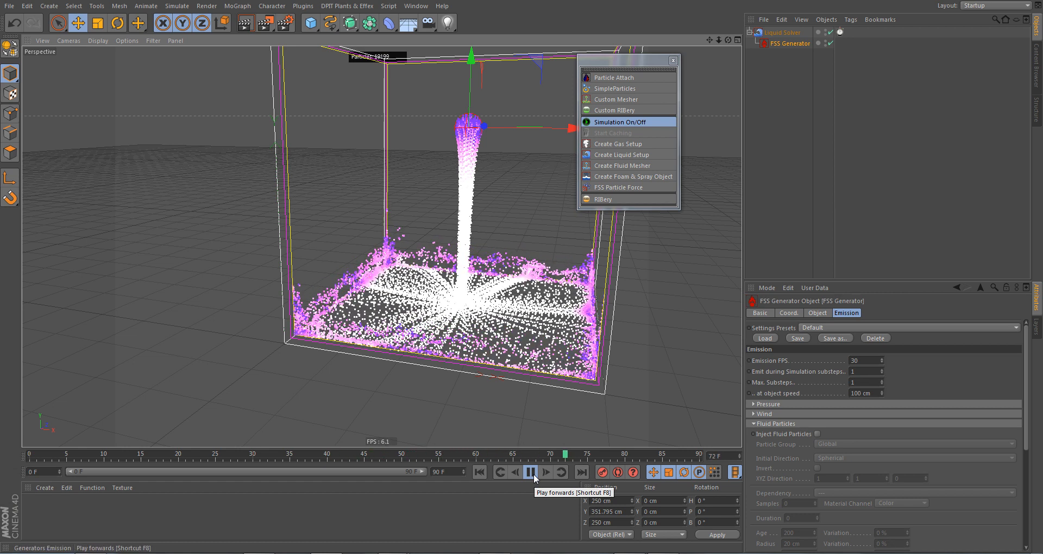
click(531, 472)
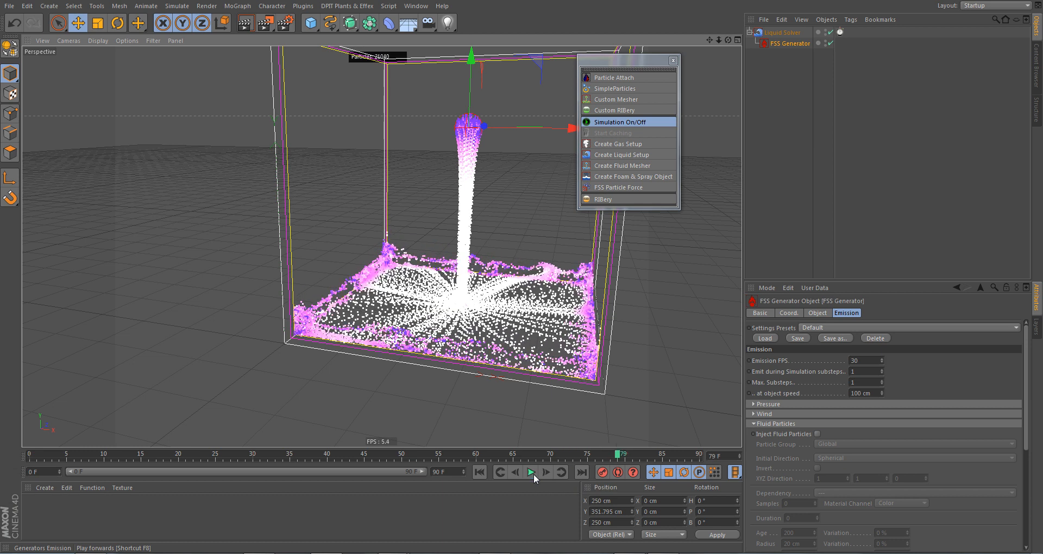
click(483, 468)
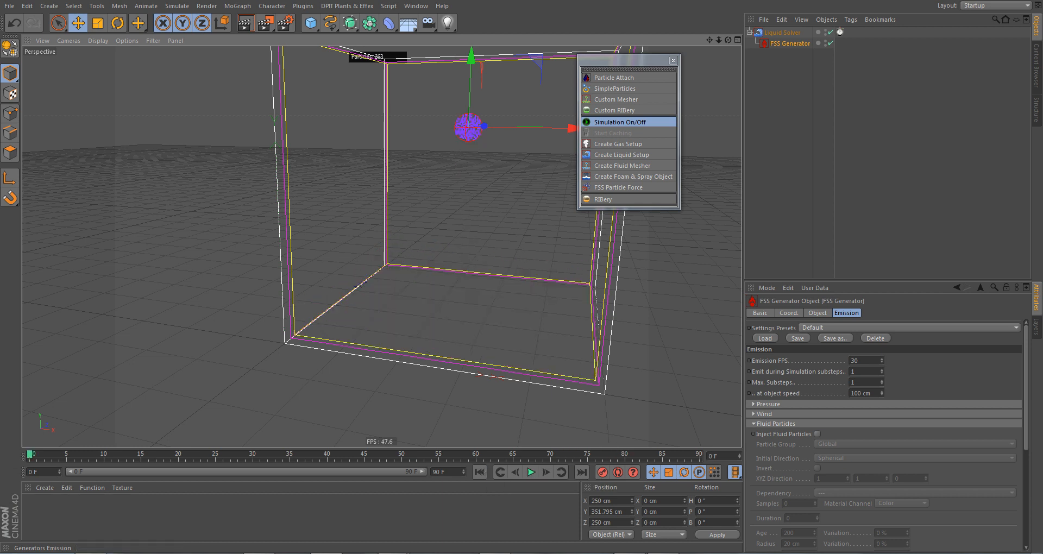
Step: Move the fluid palette away from the liquid domain and give the generator's attributes more room, with Fluid Particles collapsed
drag(618, 61, 149, 108)
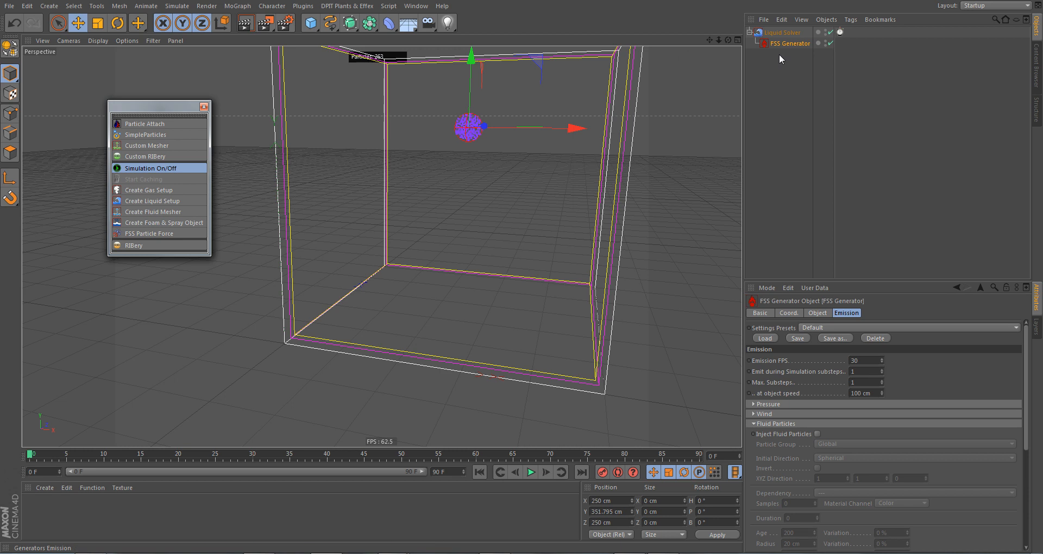
click(769, 424)
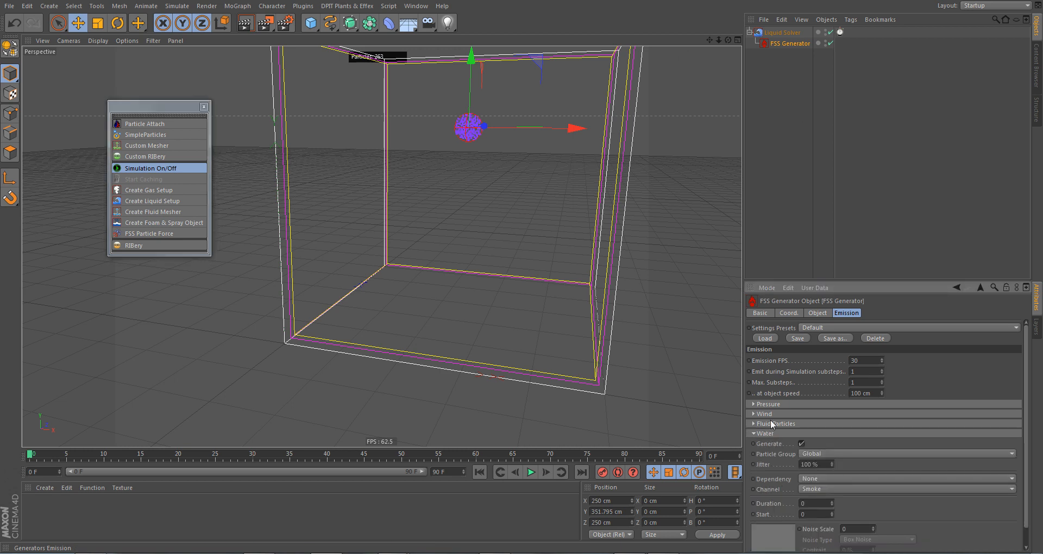
drag(827, 278, 835, 224)
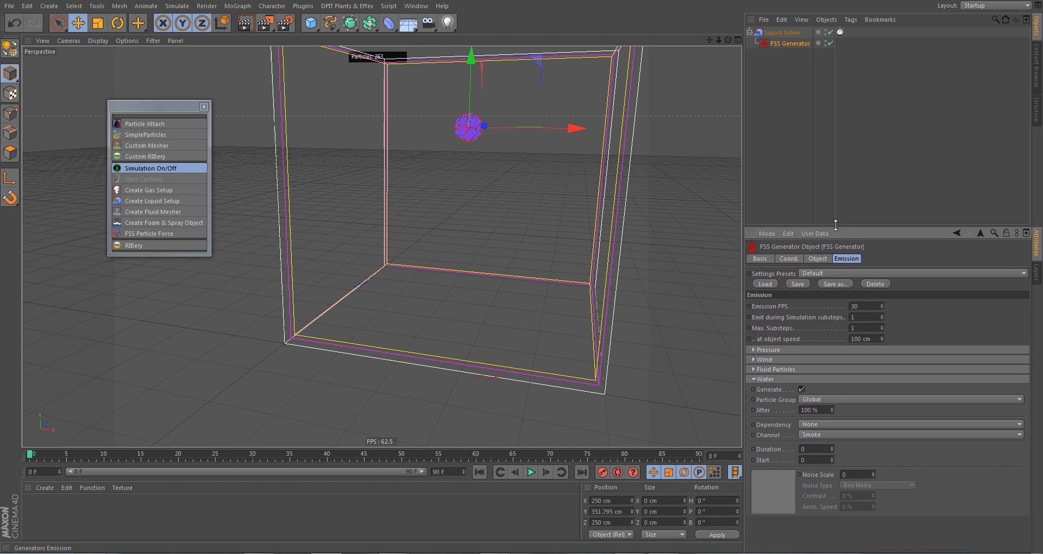
Step: Show only the Turbulence group in the Liquid Solver's Simulation settings, hiding the other simulation groups
click(791, 34)
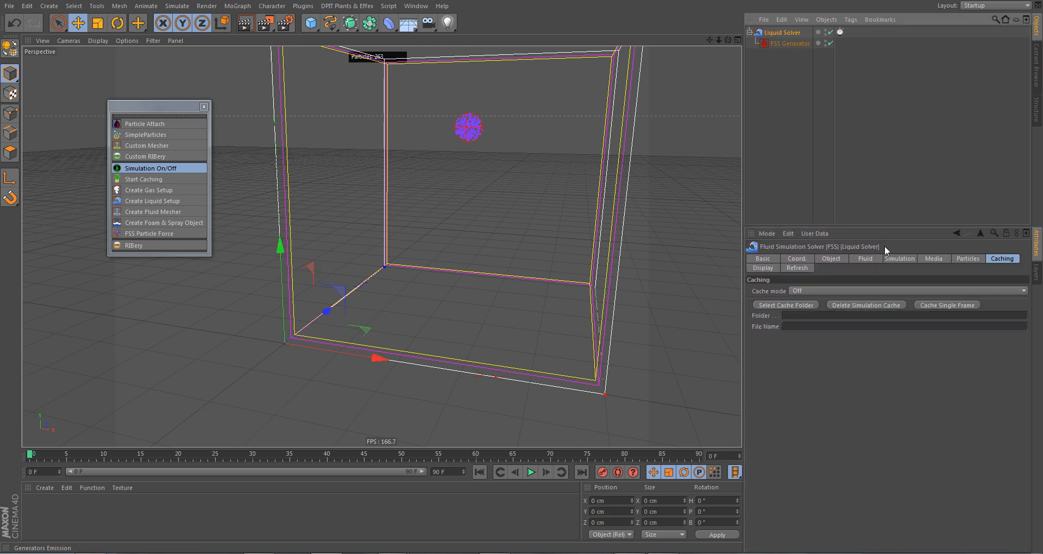
click(893, 260)
click(770, 306)
click(770, 313)
click(827, 291)
click(788, 290)
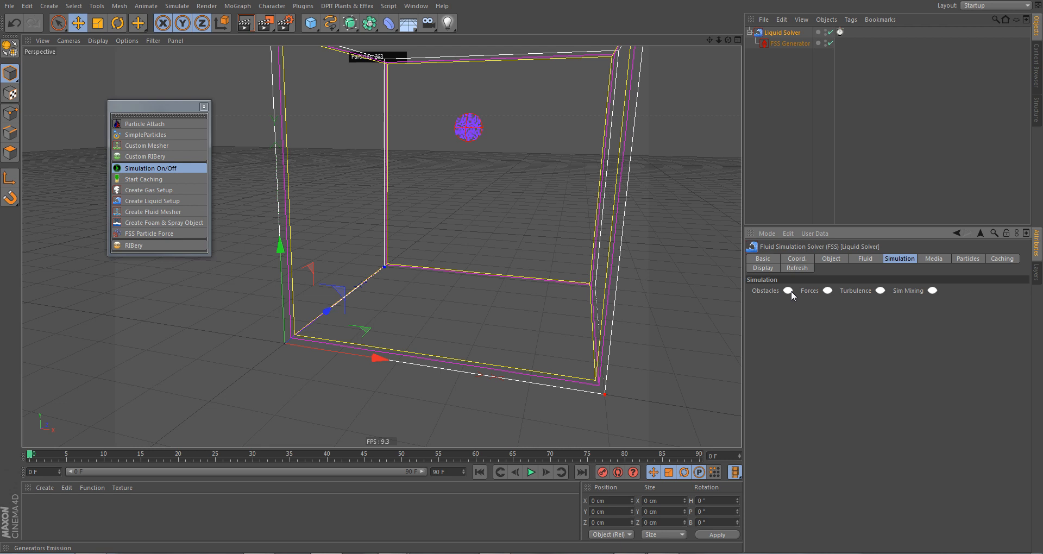
click(881, 291)
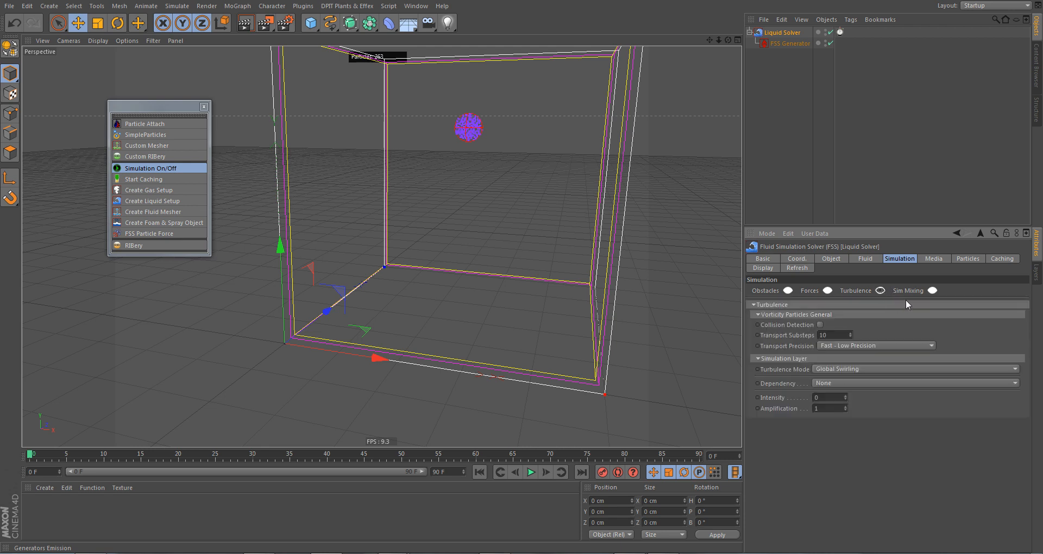
Step: Collapse Vorticity Particles General and set the Simulation Layer's turbulence mode to Vorticity Particles
click(881, 314)
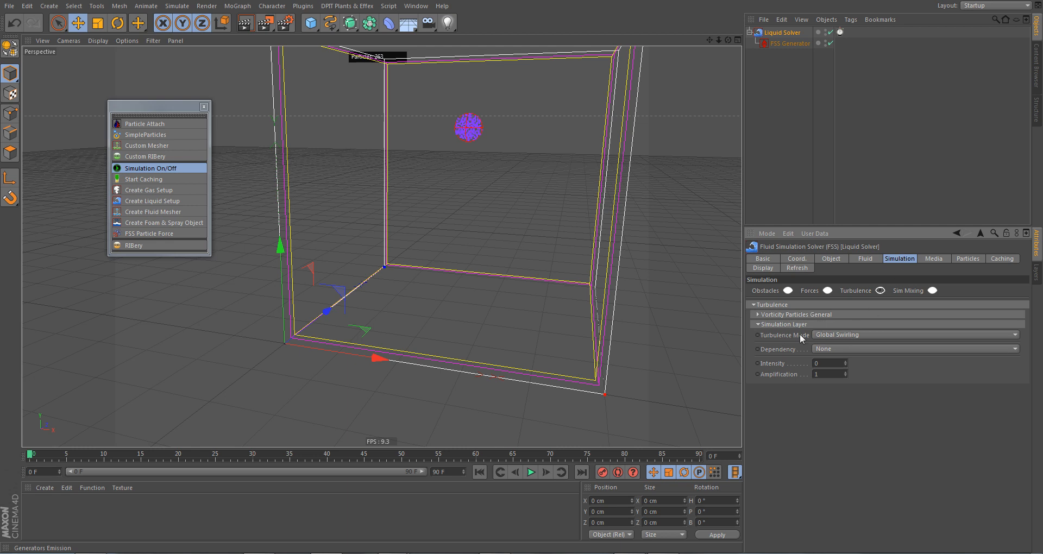
click(849, 333)
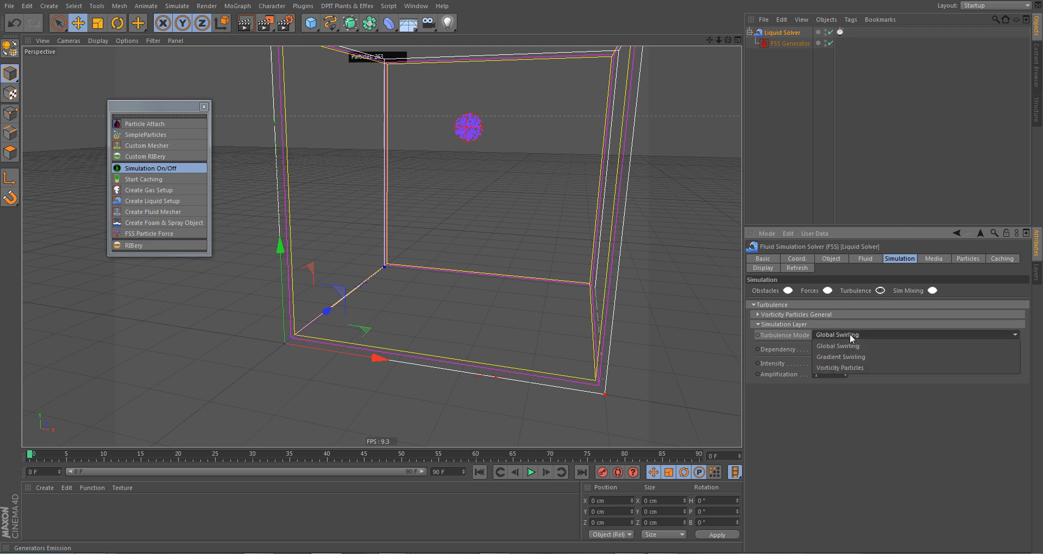
click(858, 367)
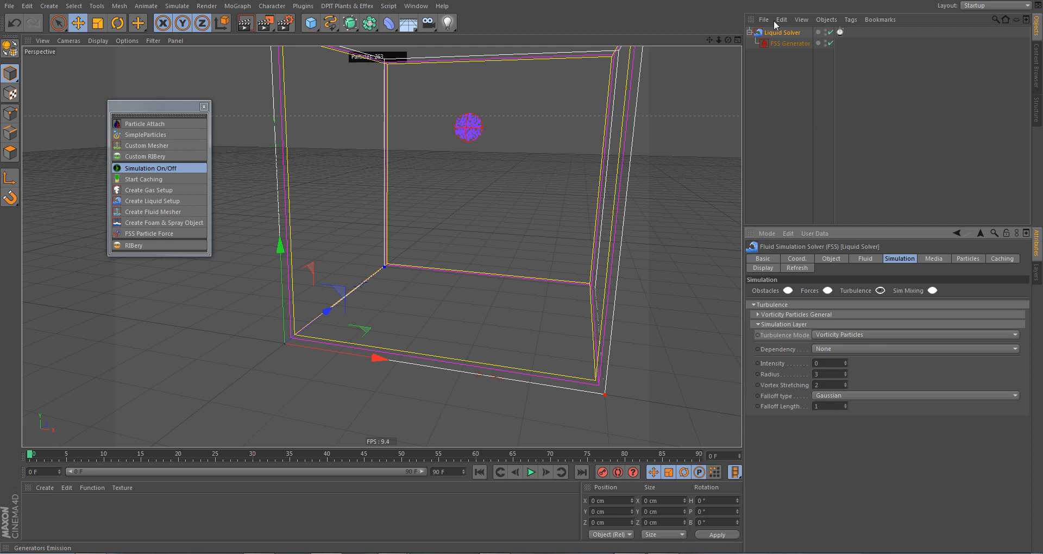
Step: Set the FSS Generator's Vorticity Particles samples to 112, with its Water settings collapsed
click(787, 43)
click(774, 388)
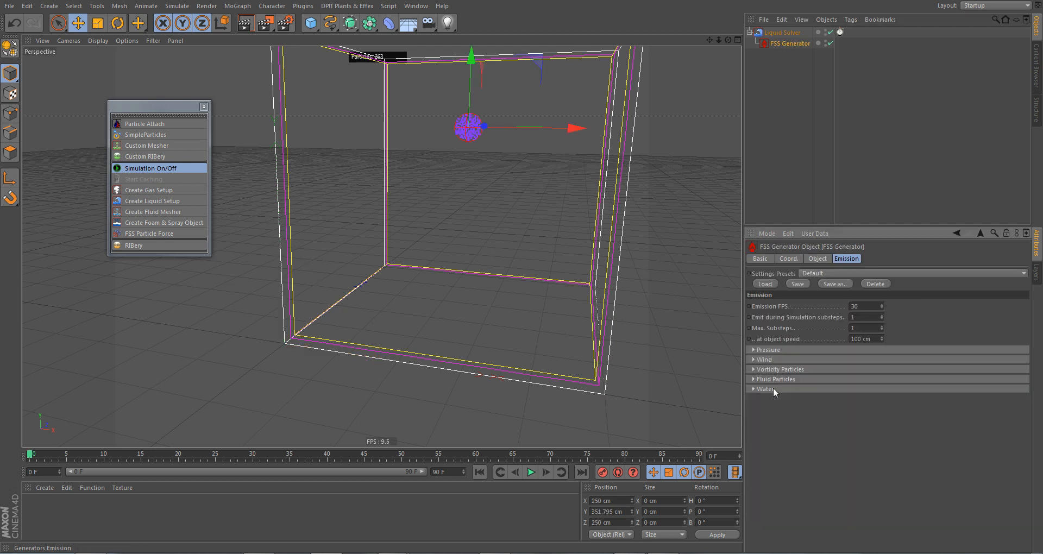
click(778, 370)
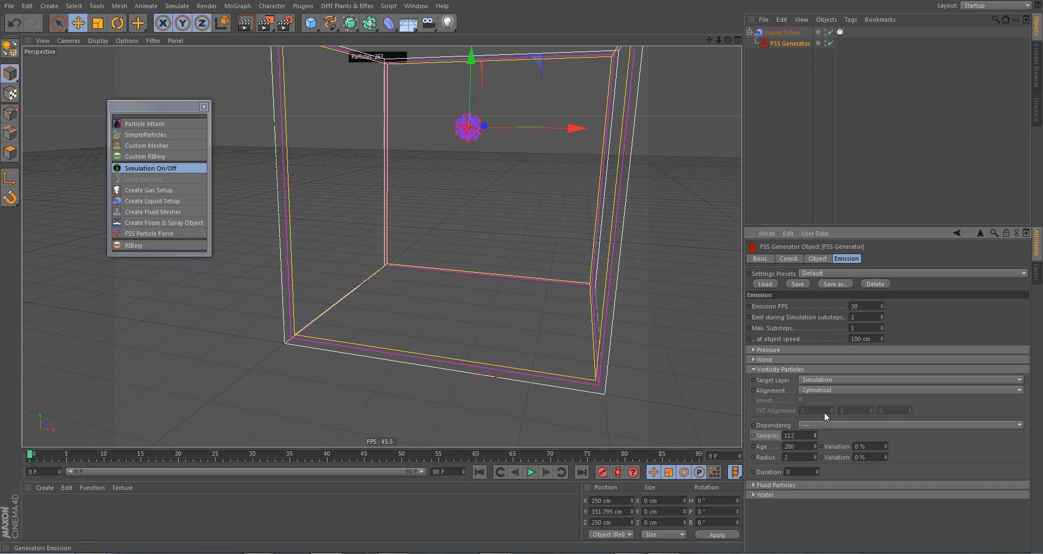
drag(801, 436, 771, 437)
Step: Expand the Liquid Solver's Simulation Layer turbulence settings and start playing the simulation
click(793, 32)
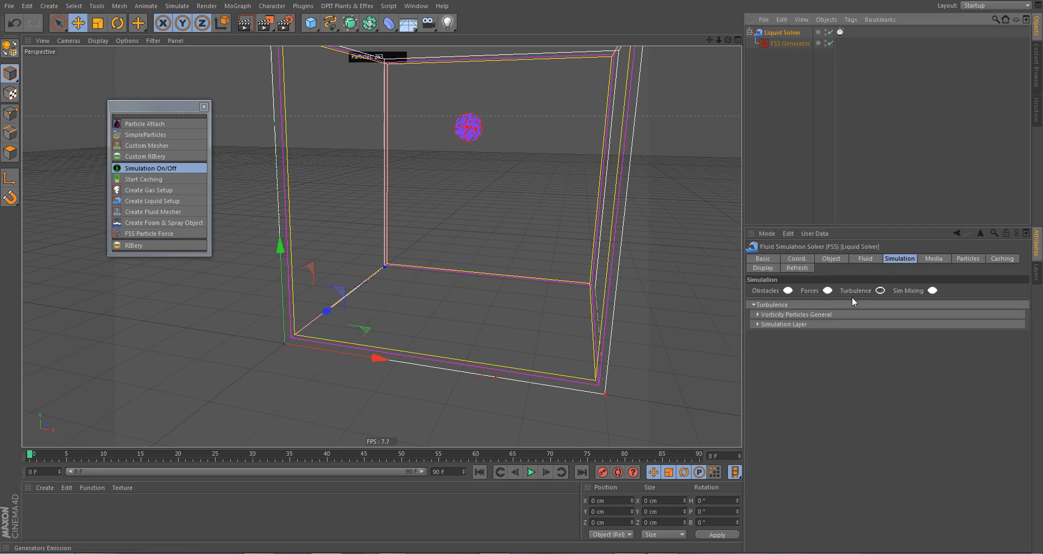
click(771, 324)
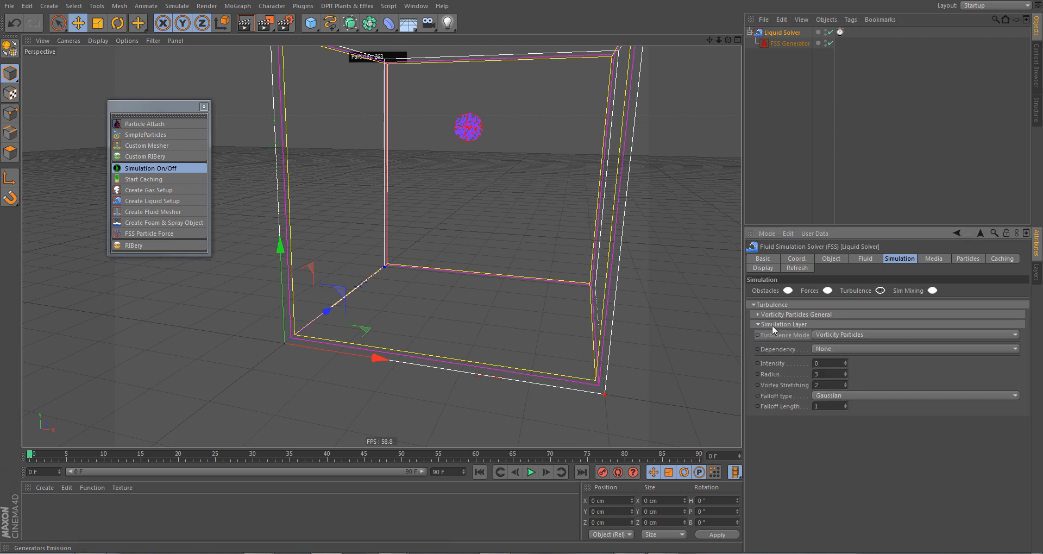
click(531, 472)
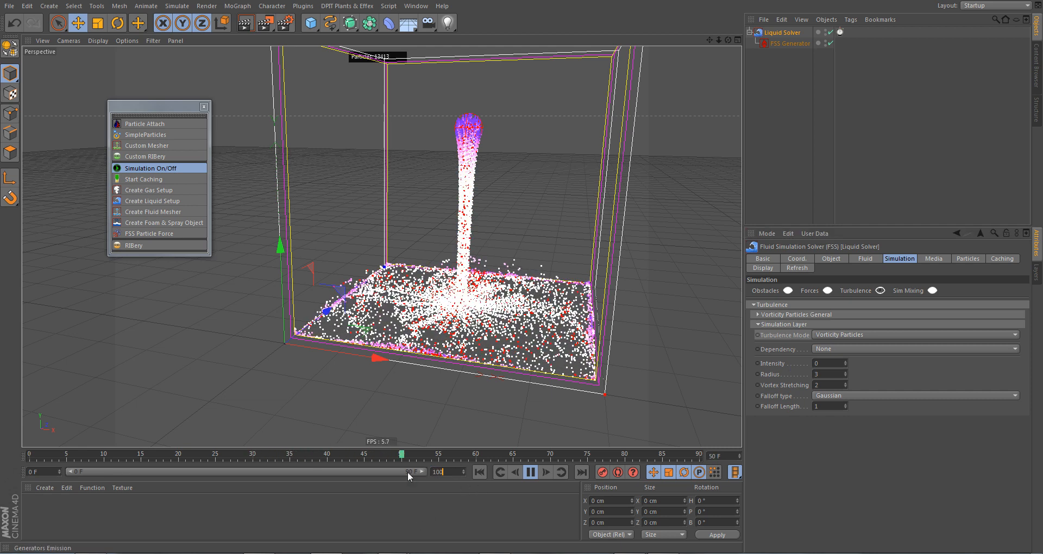
Step: Set the timeline's end frame to 1000 and stretch the preview range to its full length
text(1000)
key(Return)
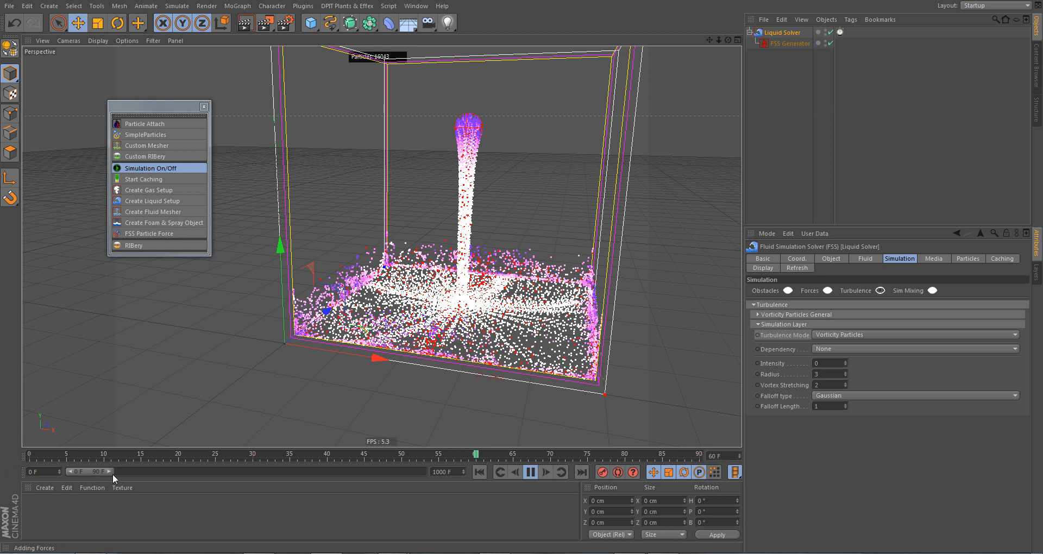
drag(109, 471, 522, 504)
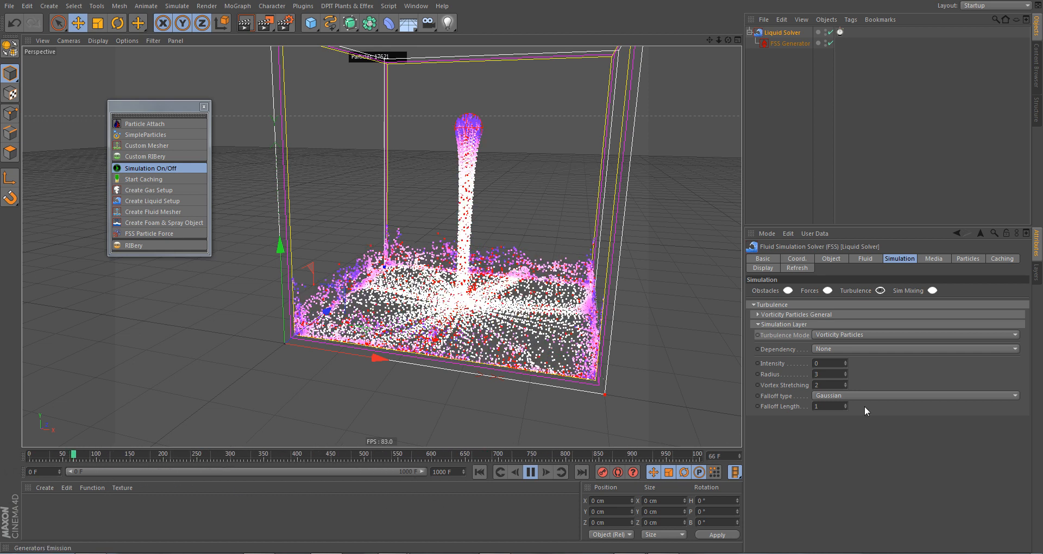
Step: Try vorticity turbulence intensities of 0.2 and 0.5 while the simulation plays
click(834, 362)
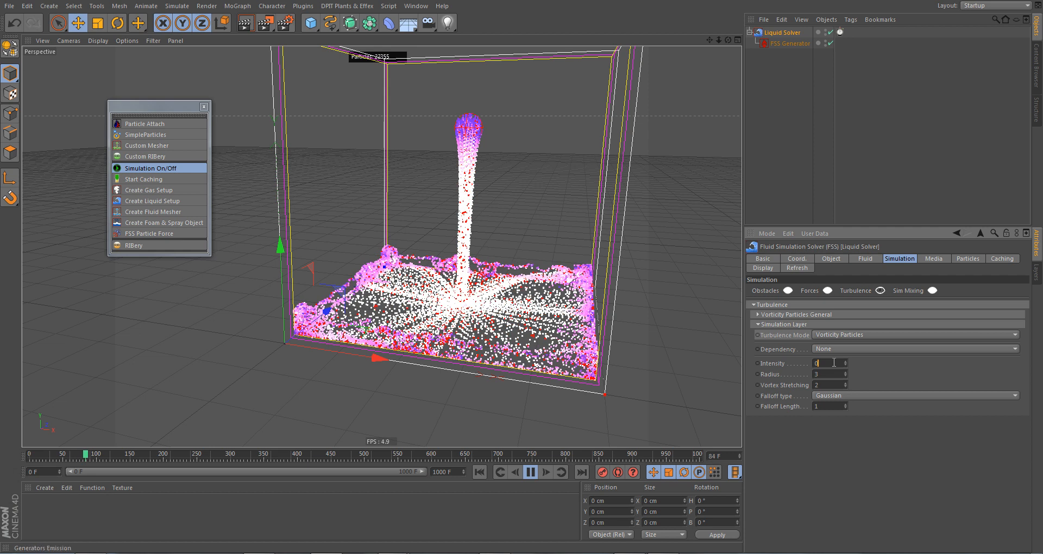
text(0.2)
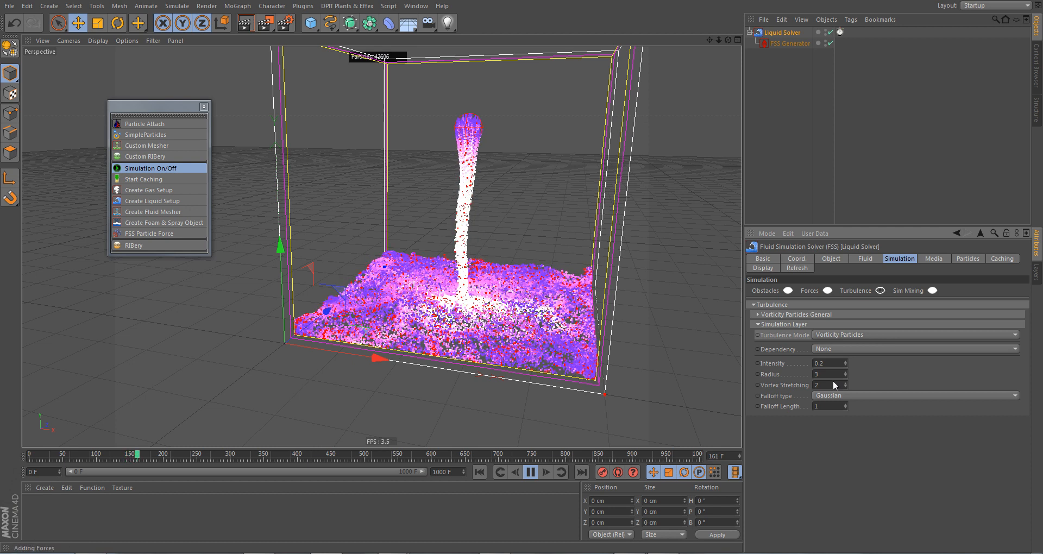
drag(827, 374, 781, 369)
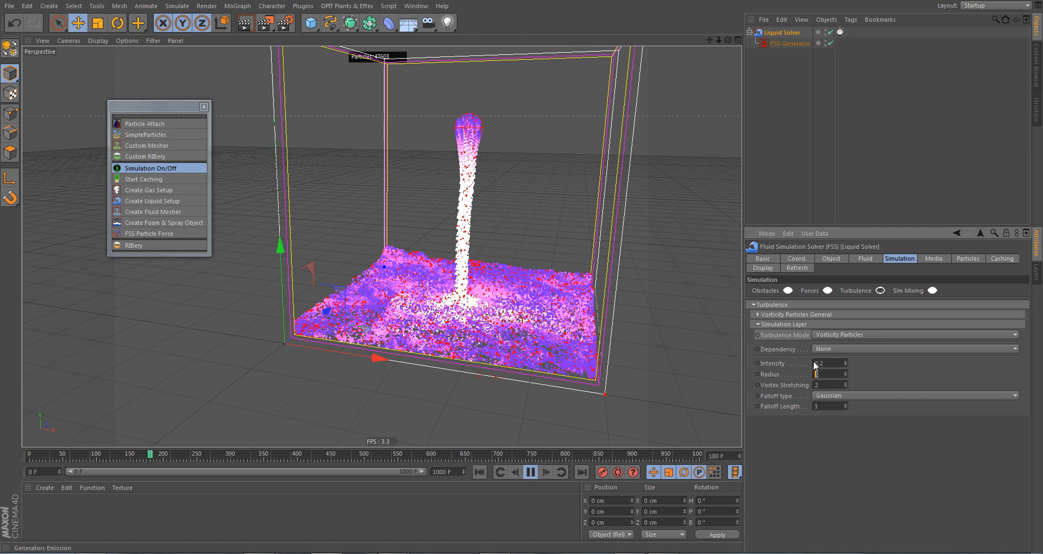
click(839, 364)
text(5)
key(Return)
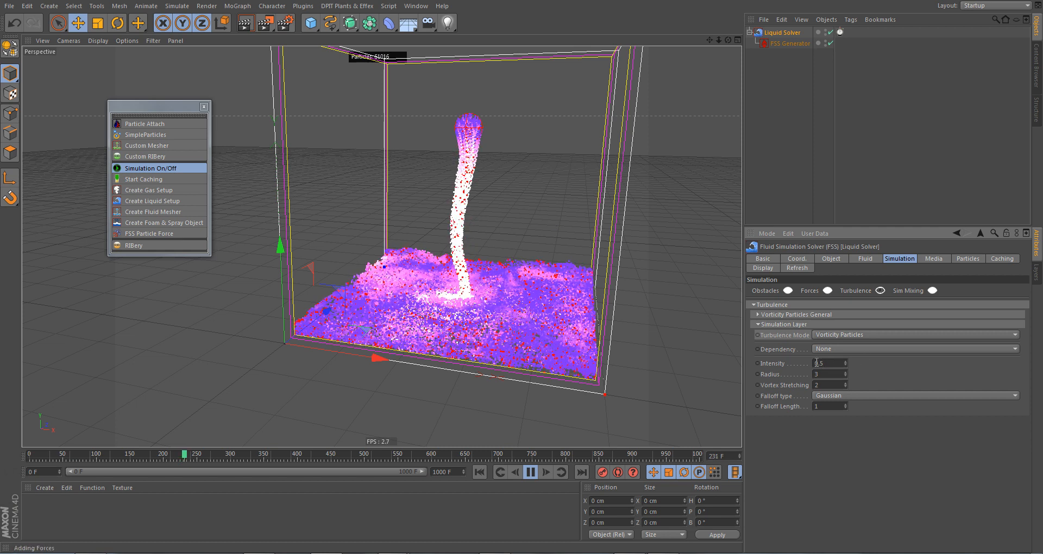
Step: Set the Simulation Layer's turbulence intensity to 2.5 during playback
drag(818, 363, 803, 362)
text(2)
click(891, 447)
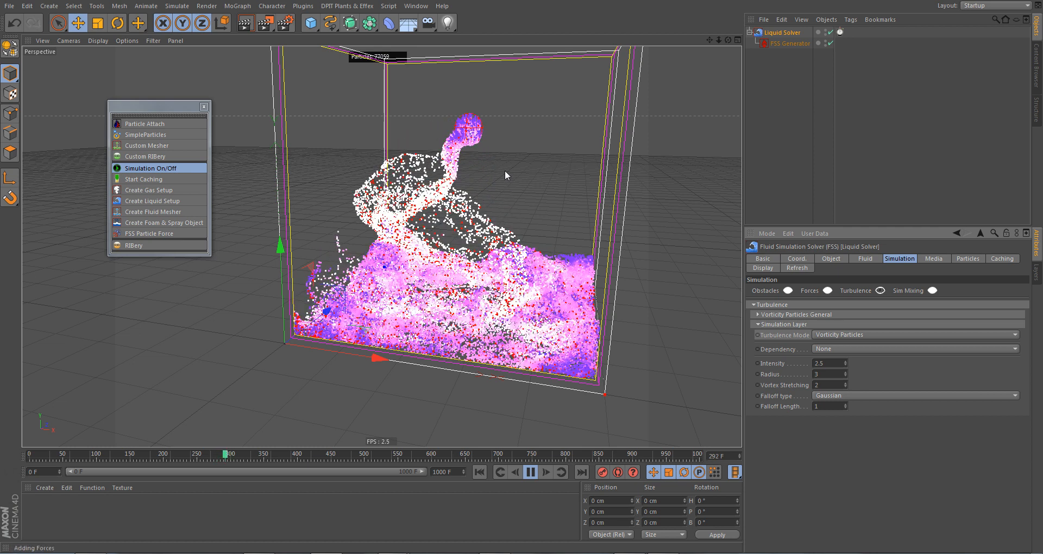
Step: Examine the turbulence Radius and Vortex Stretching parameters, and the Liquid Solver's grid settings in its object properties
click(827, 374)
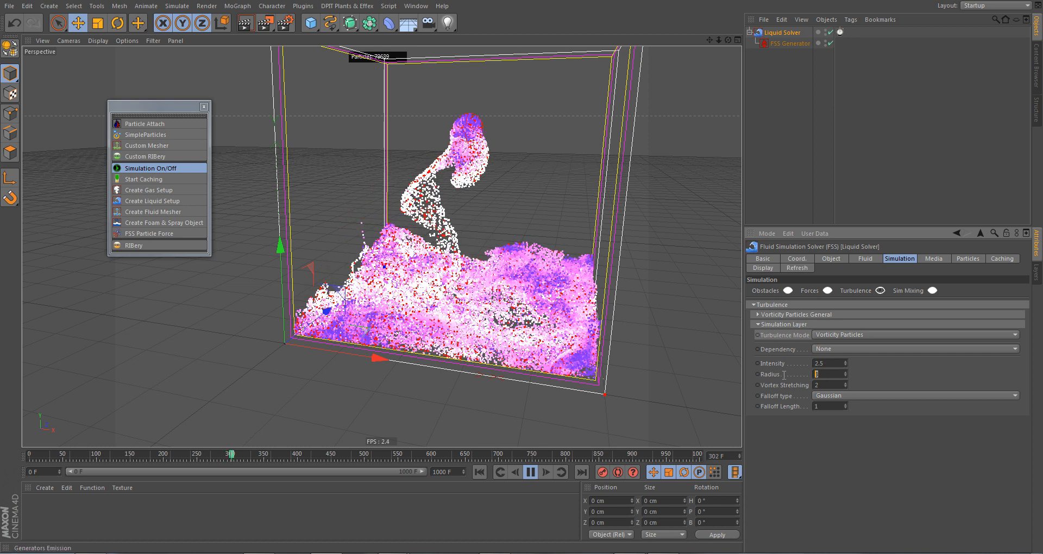
click(774, 375)
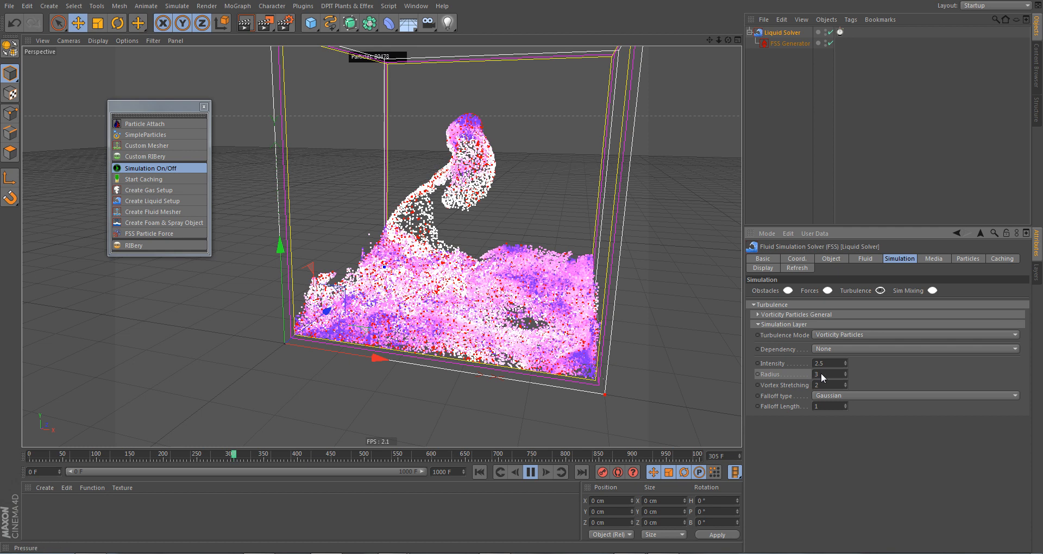
drag(805, 373, 803, 373)
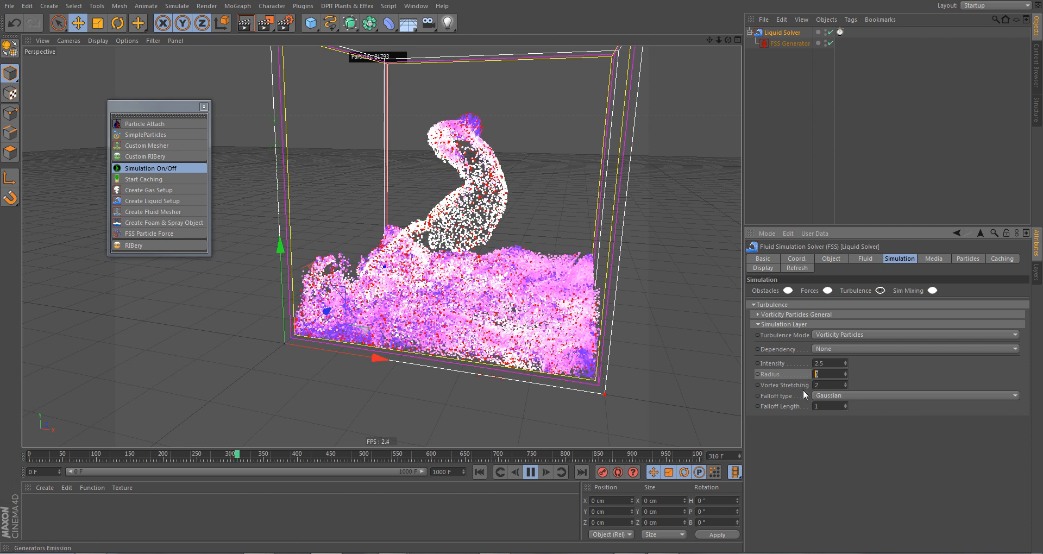
click(787, 385)
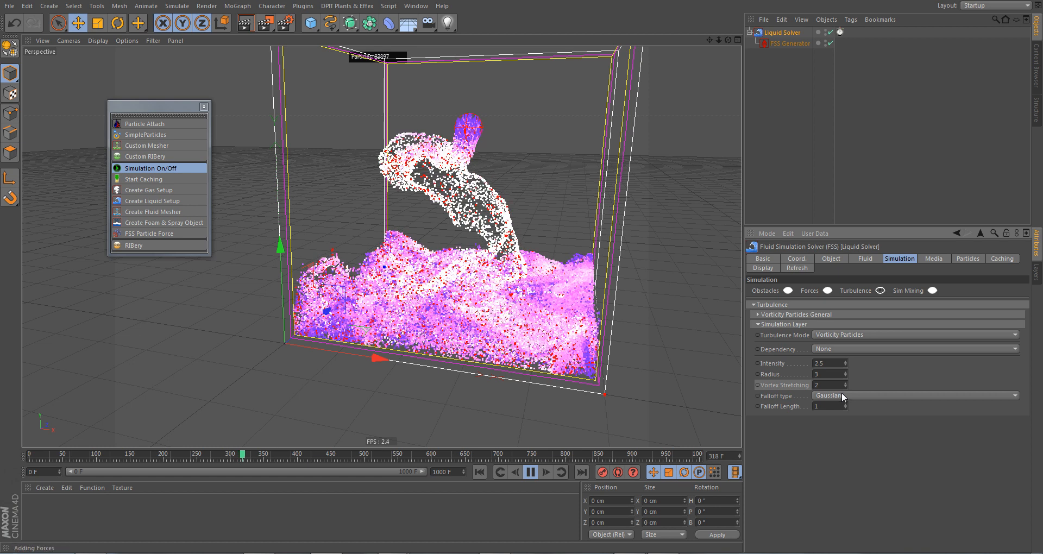
click(840, 256)
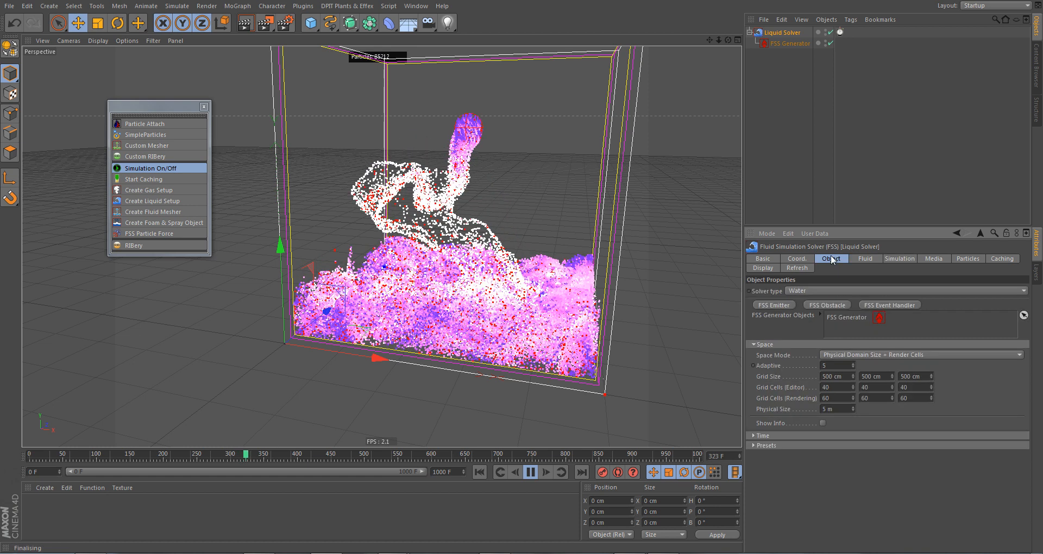
Step: Stop and rewind the simulation, and set the Liquid Solver's editor grid cells to 60 on all three axes
click(843, 386)
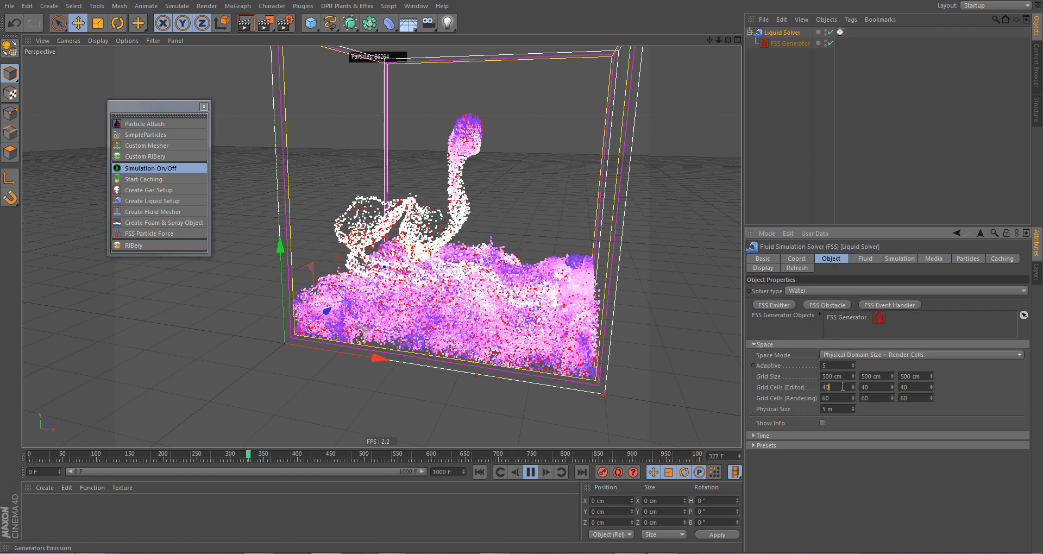
click(532, 472)
click(479, 471)
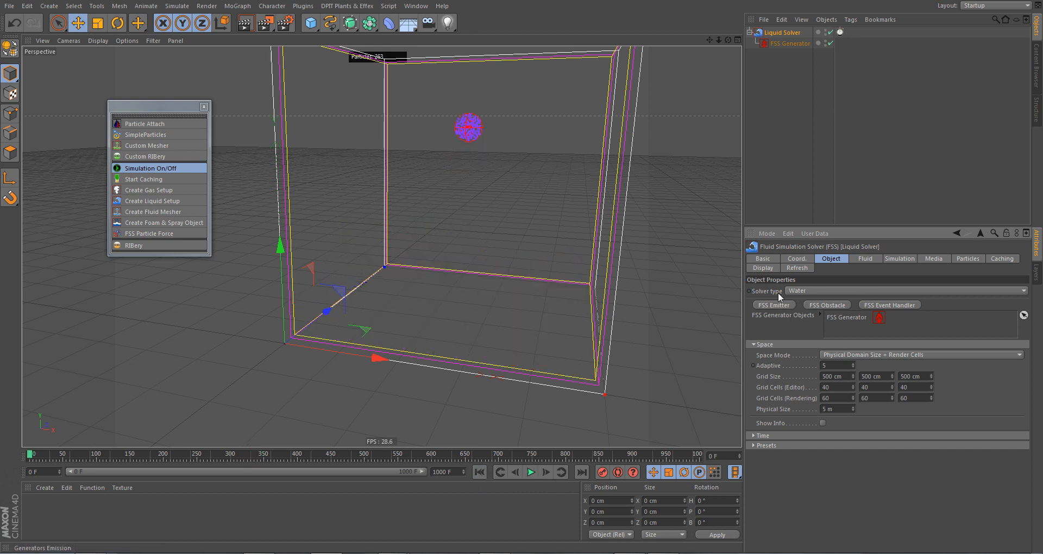
double_click(837, 389)
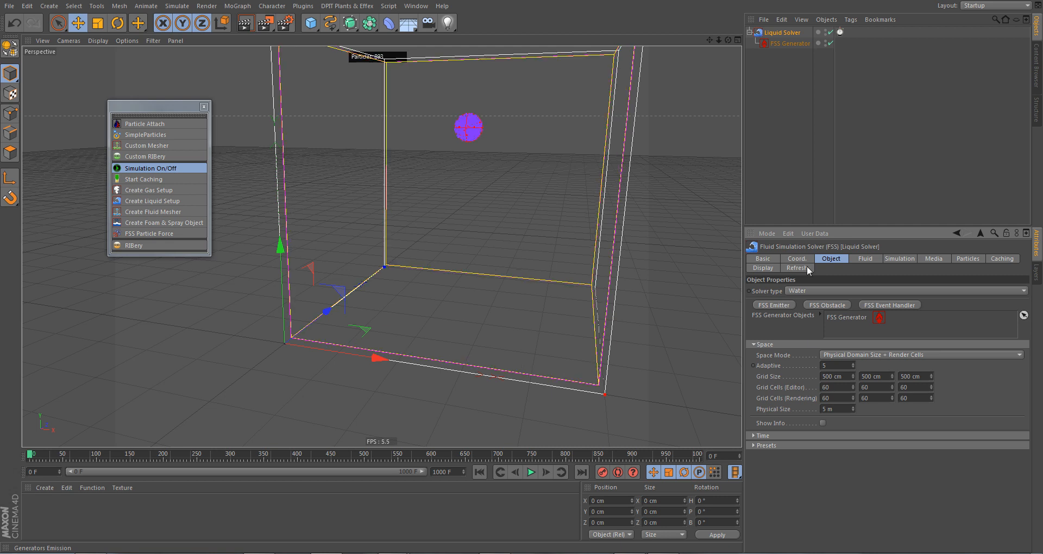
Step: Enlarge the FSS Generator's sphere emitter radius to 38 cm
click(790, 46)
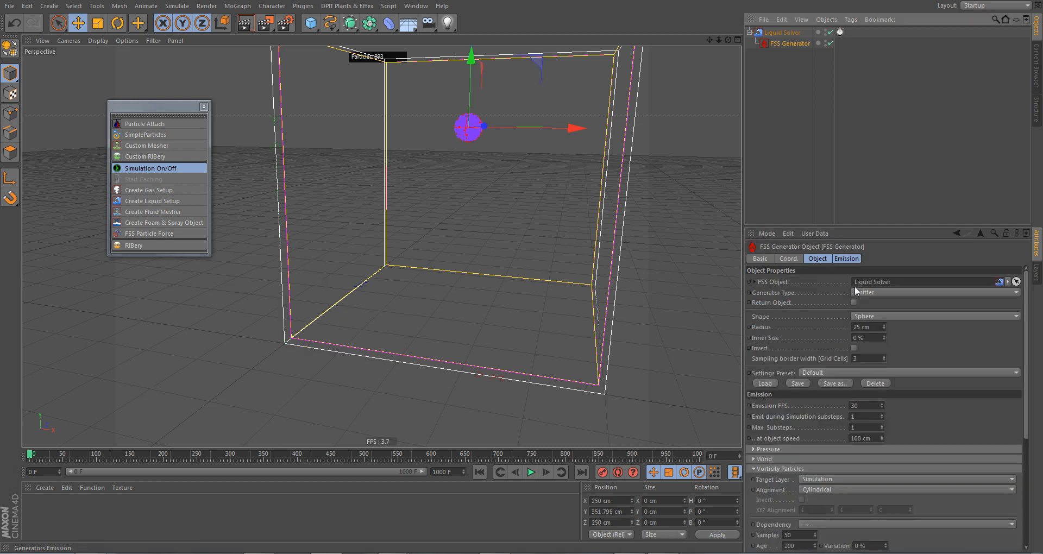
drag(885, 326, 884, 315)
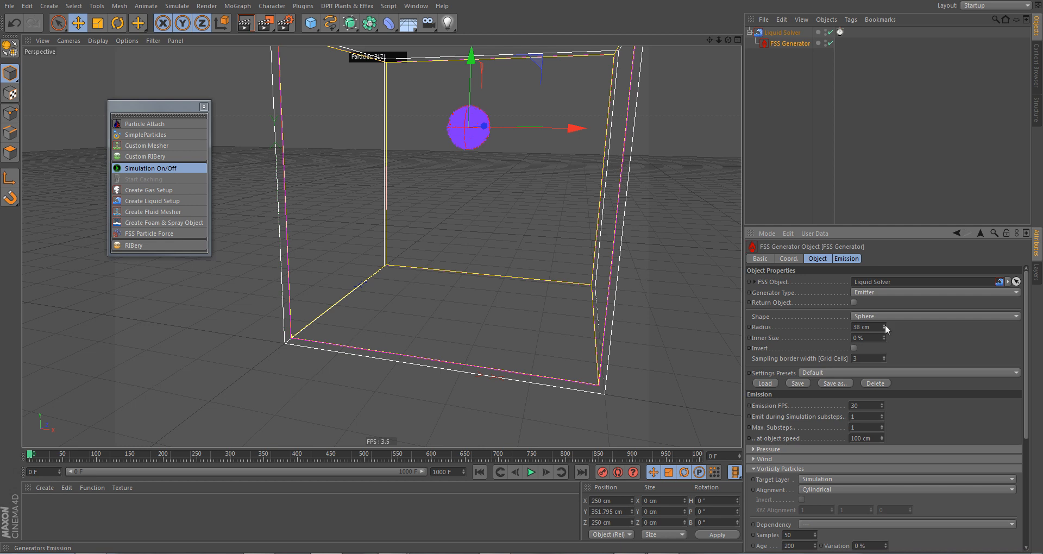
Step: Set the Liquid Solver's Simulation Layer turbulence intensity to 1 and restart the simulation from the first frame
click(783, 33)
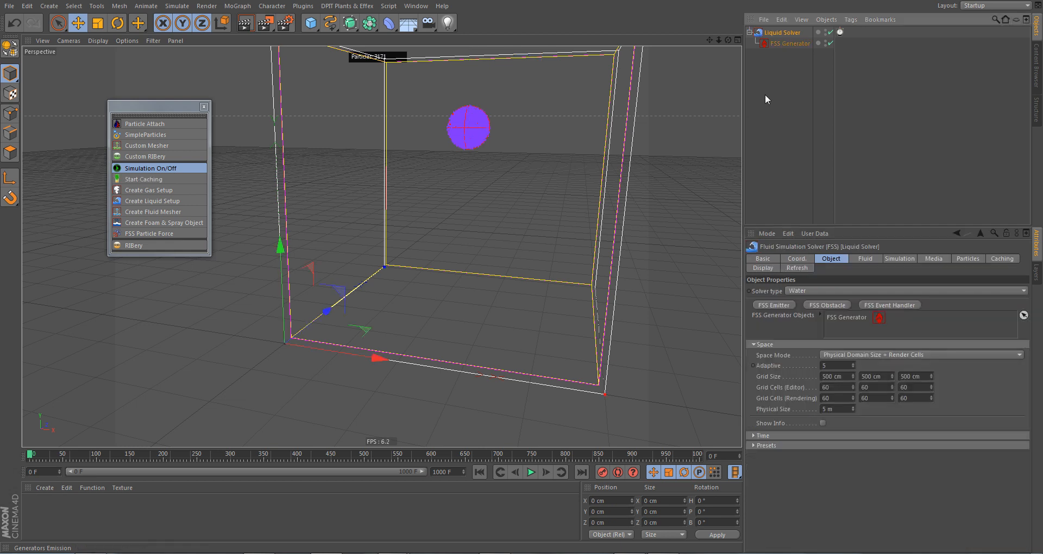
click(867, 259)
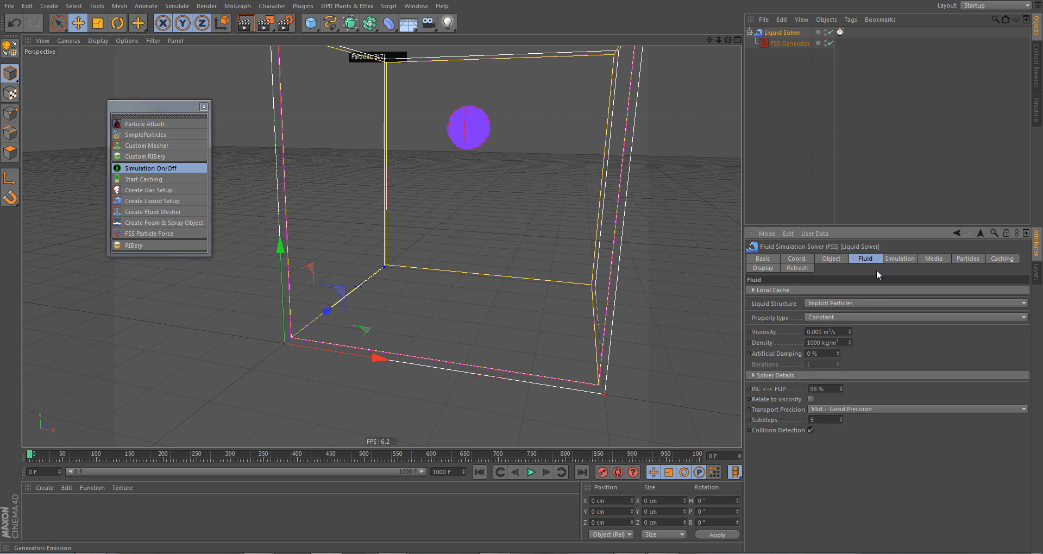
click(901, 259)
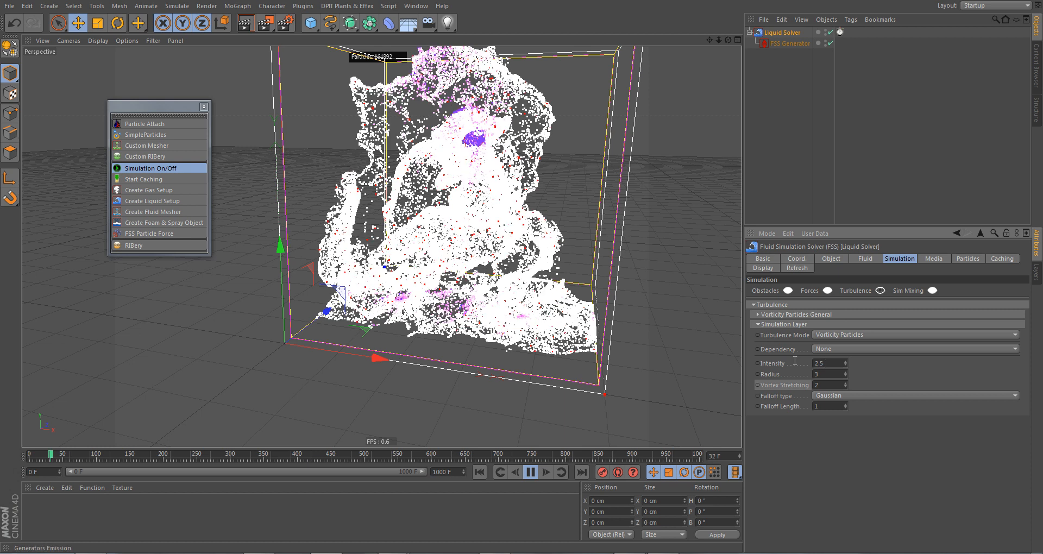
drag(827, 363, 785, 363)
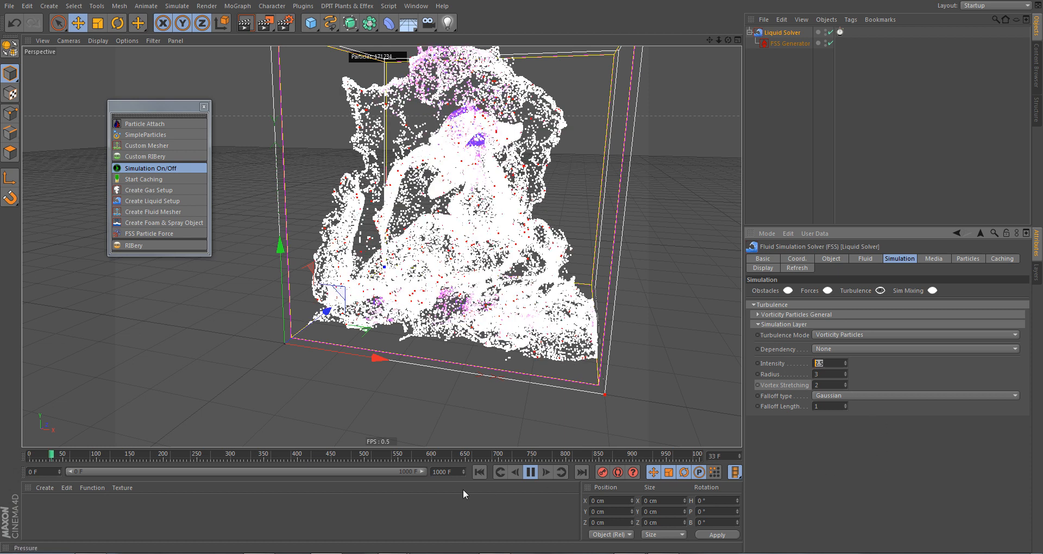
text(1)
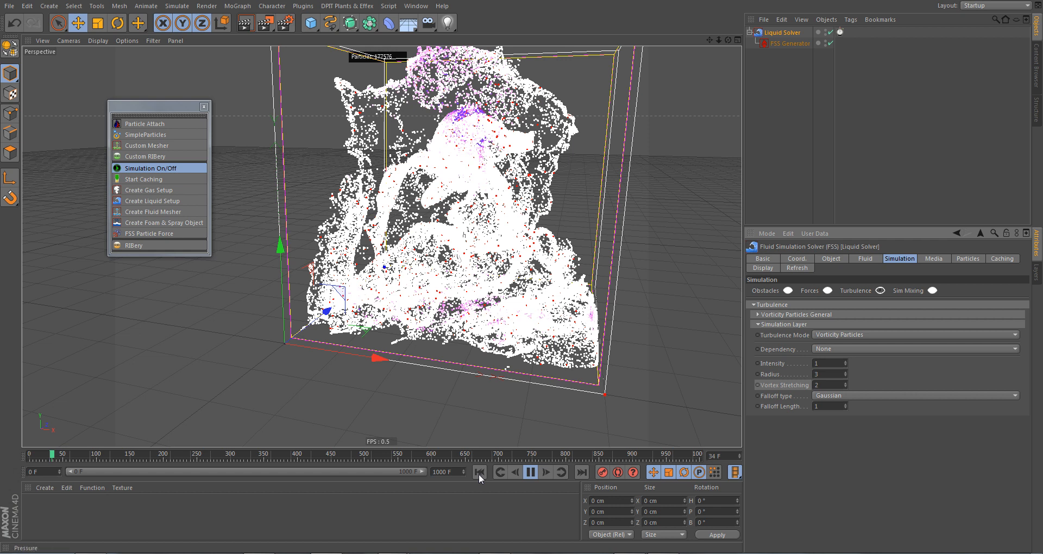
click(479, 472)
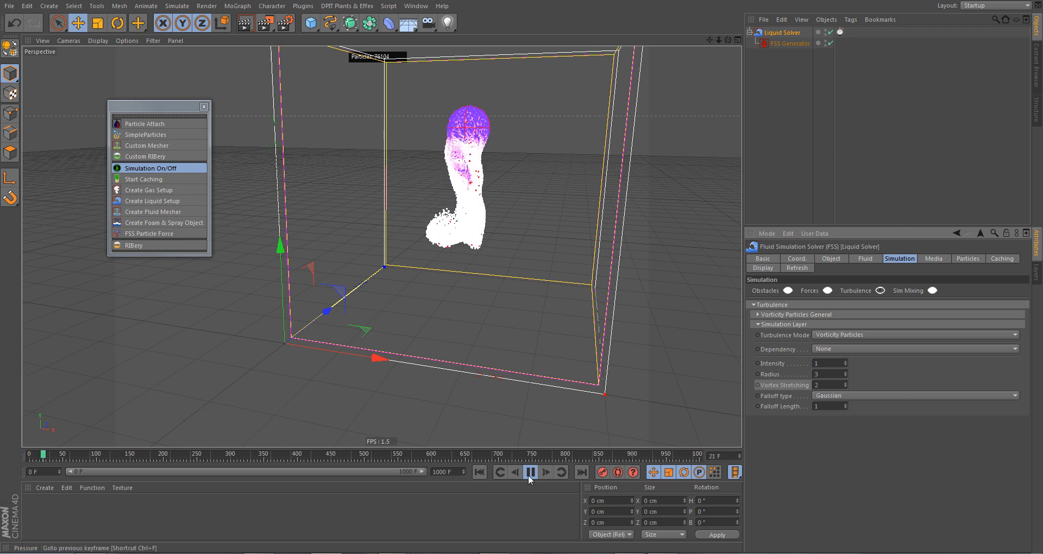
Step: Set the Editor LOD of the solver's liquid particles to 10 % in its display settings
click(767, 266)
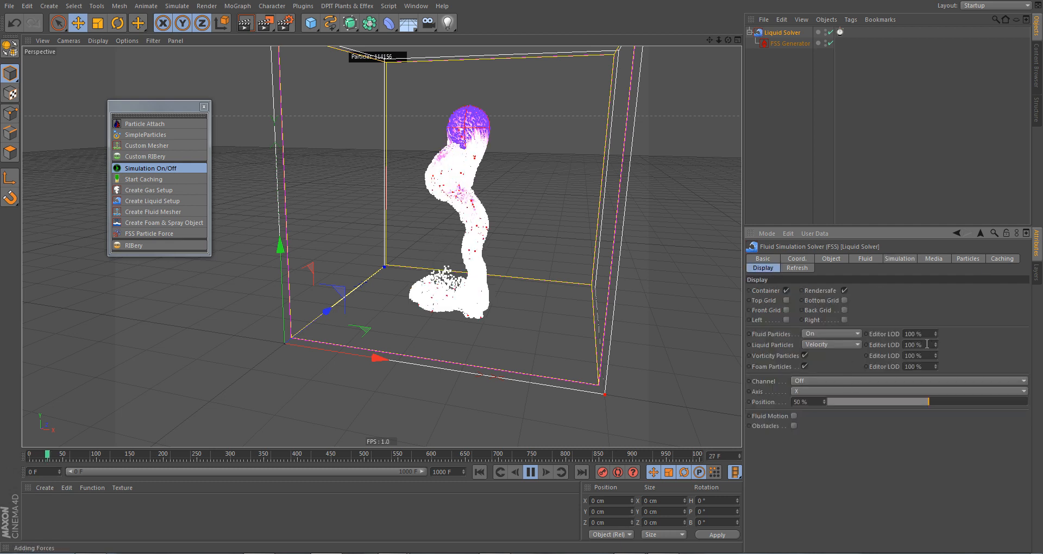
drag(927, 344, 898, 344)
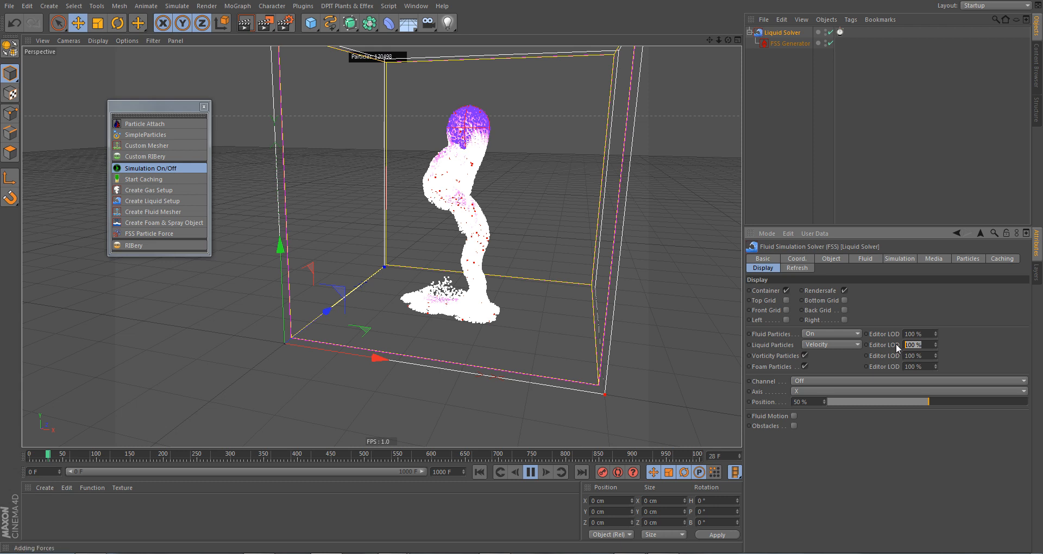
text(10)
key(Return)
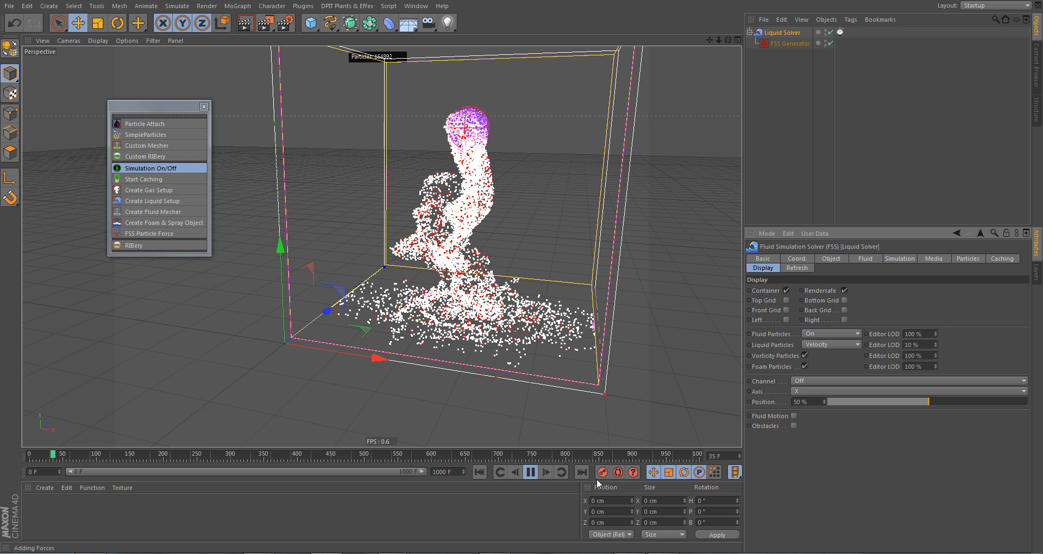
Step: Stop and rewind the simulation, set the FSS Generator's sphere radius to 25 cm, and play it again
click(531, 473)
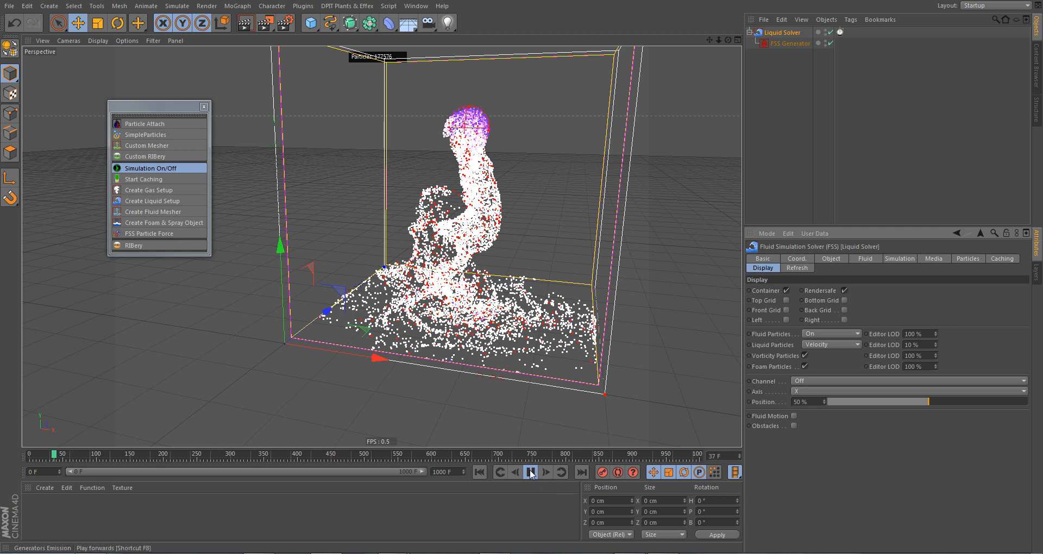
click(480, 472)
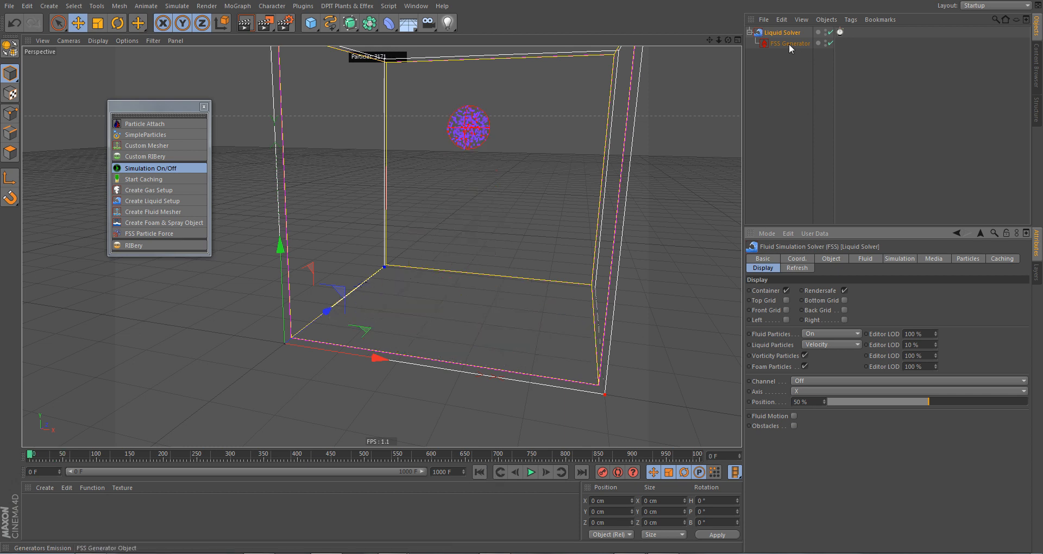
click(788, 43)
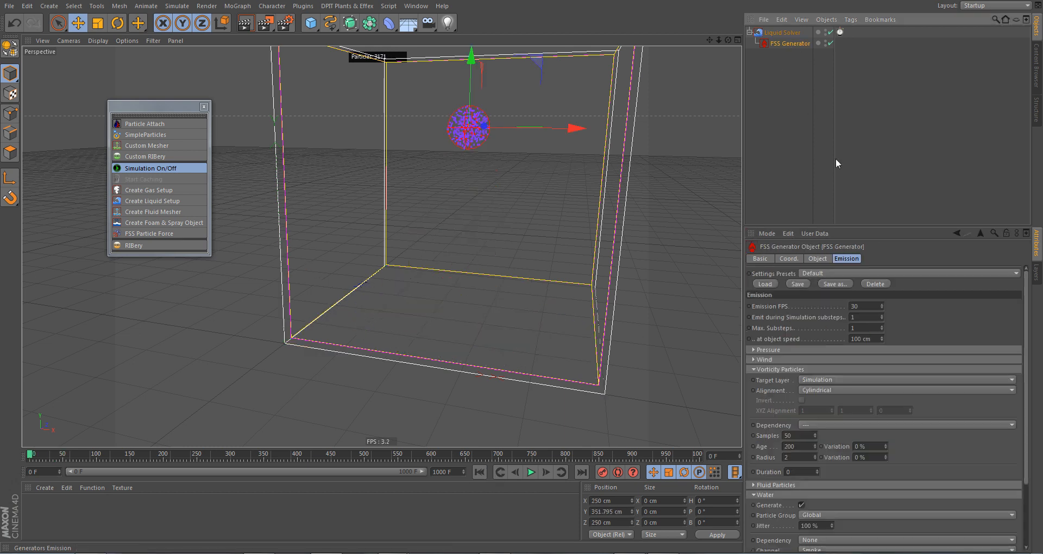
click(825, 256)
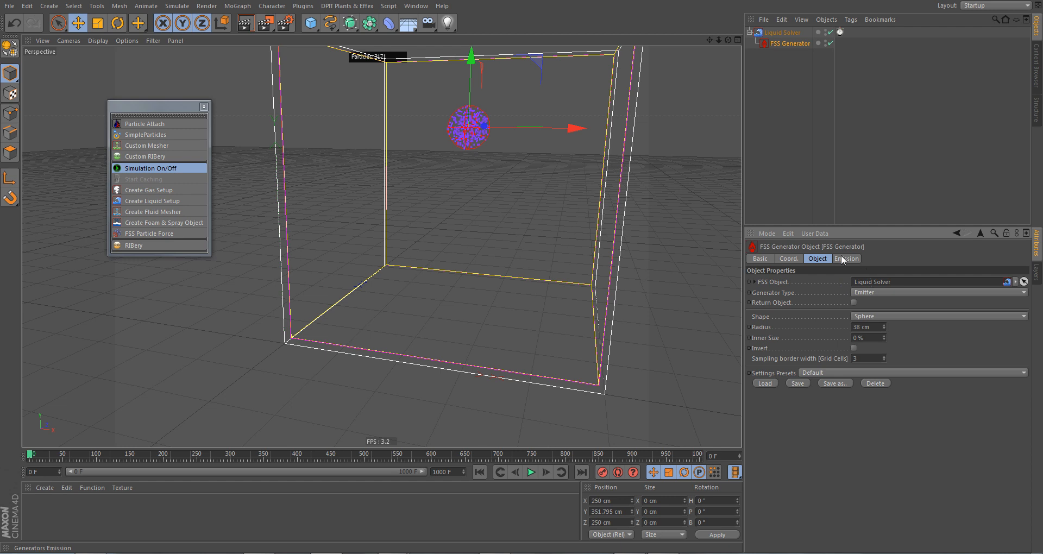
drag(877, 329, 794, 327)
text(25)
key(Return)
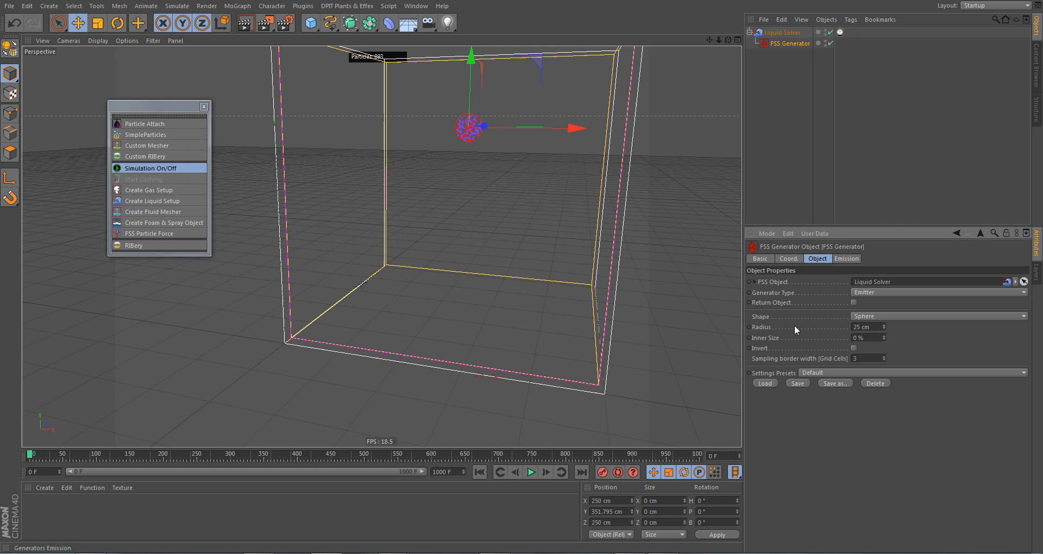
click(530, 471)
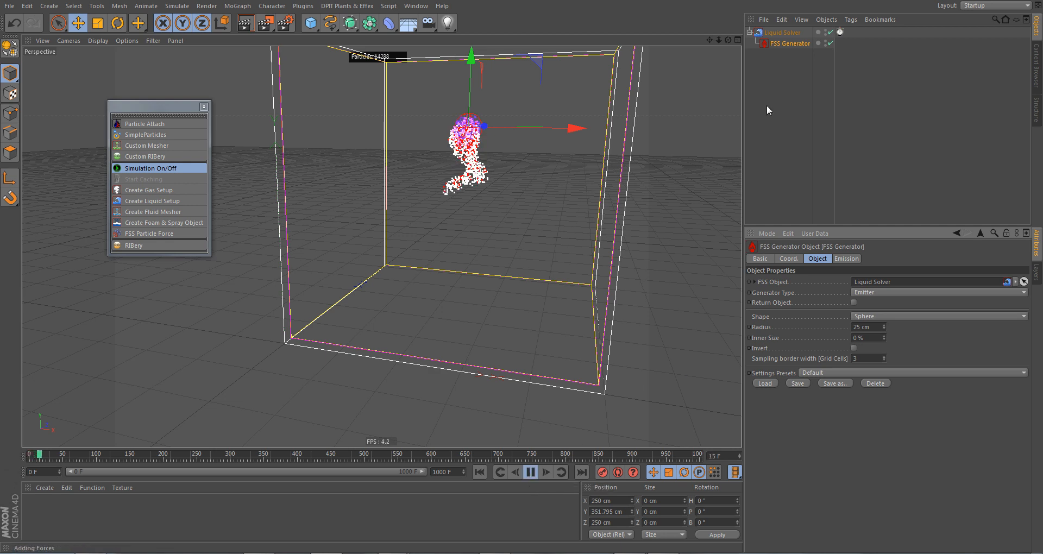
Step: Set the falloff type of the Liquid Solver's Simulation Layer turbulence to Smooth during playback
click(787, 33)
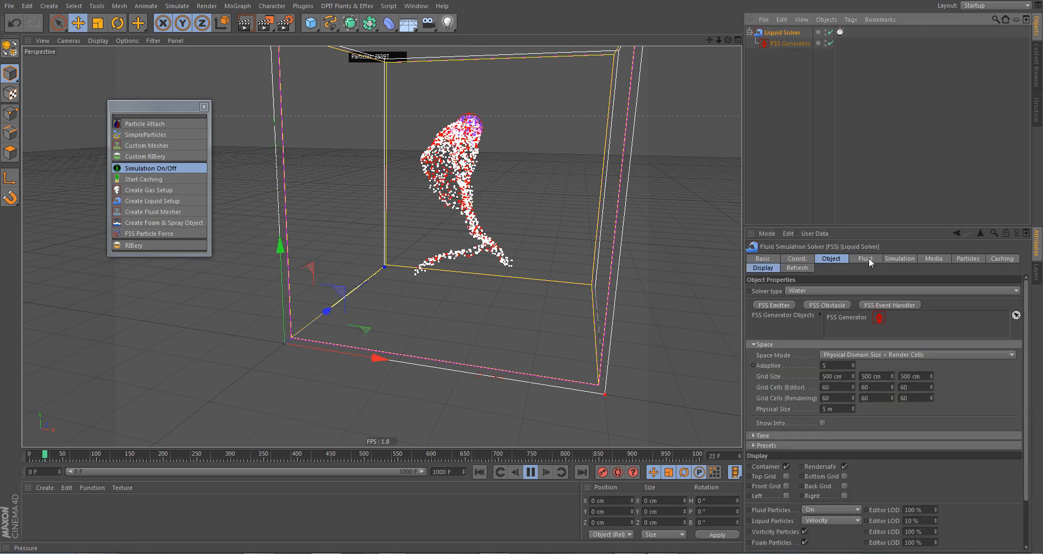
click(901, 258)
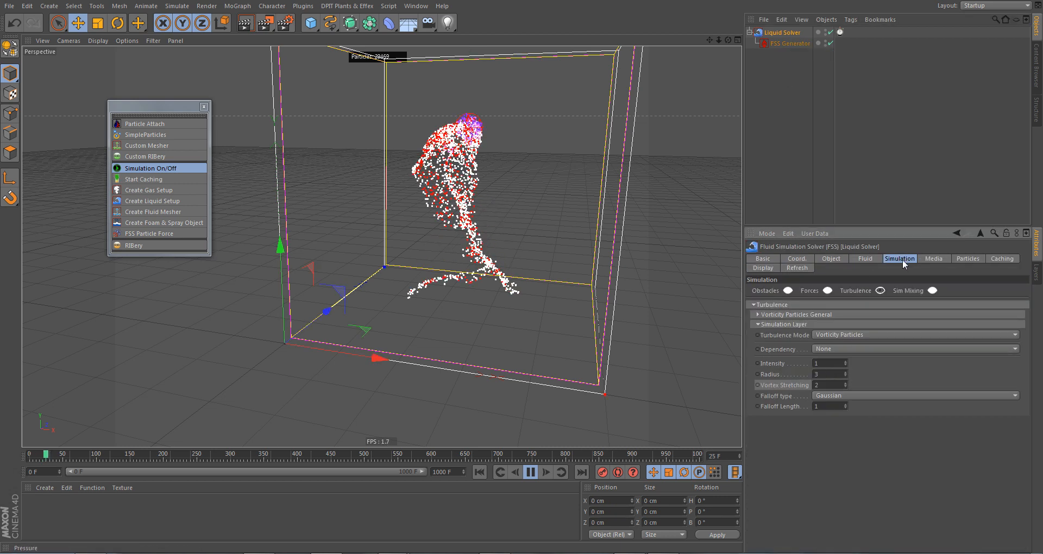
click(849, 395)
click(858, 451)
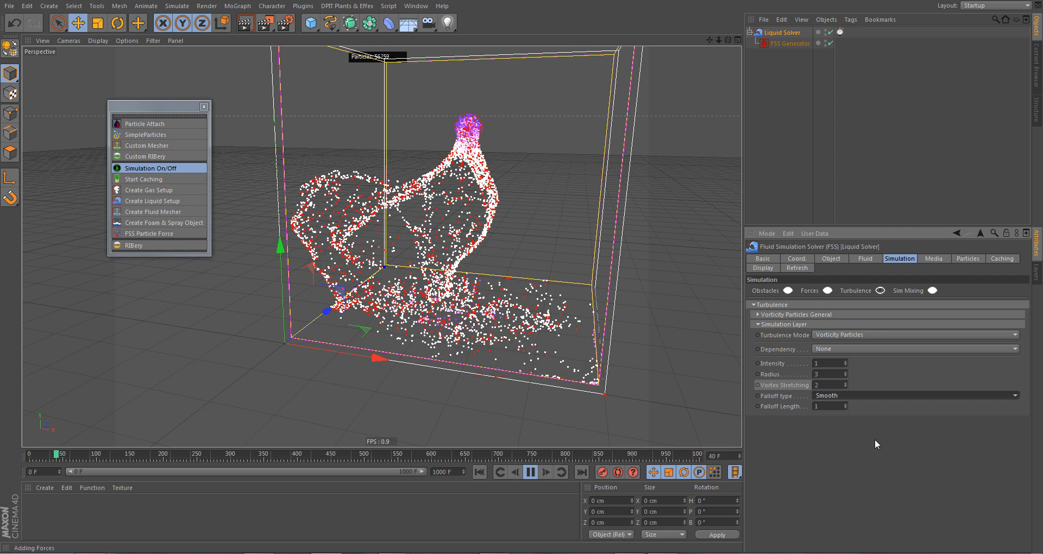
Step: Switch the Simulation Layer's turbulence falloff type to Spikey
click(836, 362)
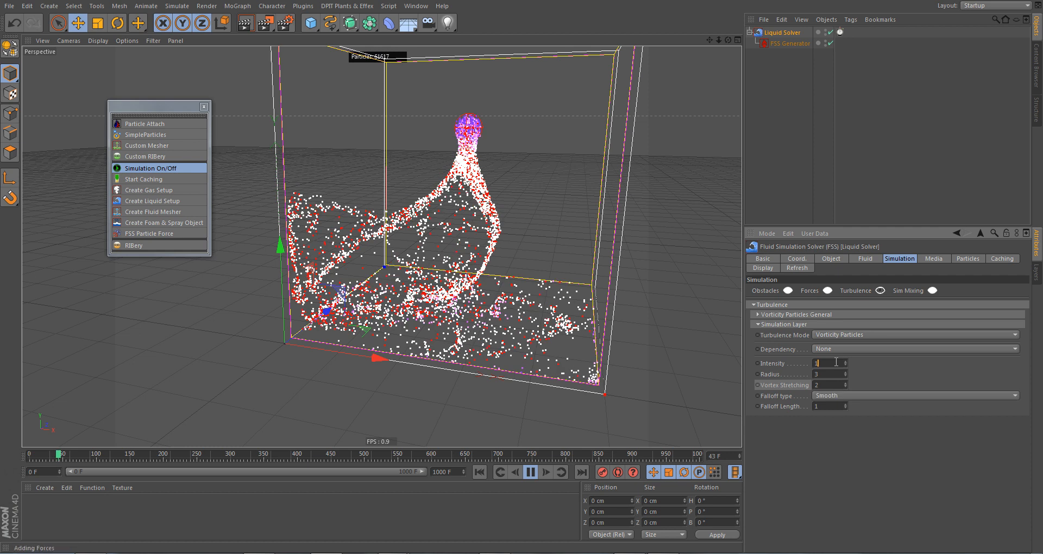
click(891, 394)
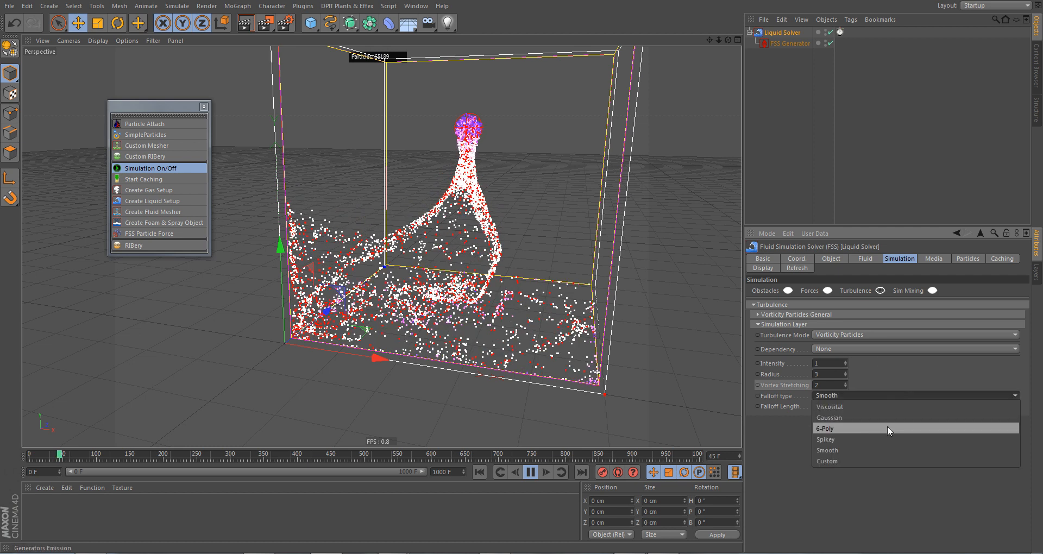
click(883, 440)
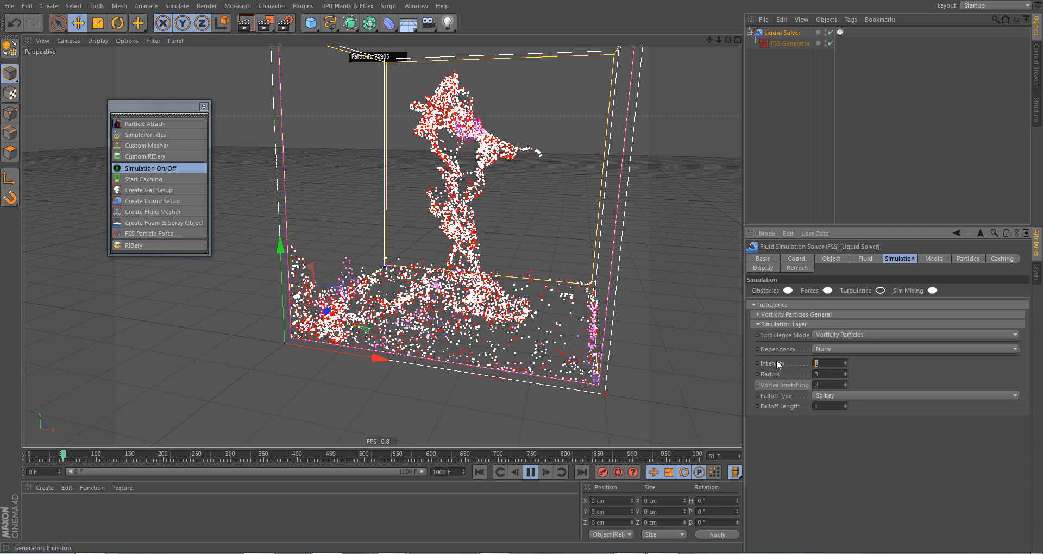
Step: Set the Simulation Layer's turbulence intensity to 0.5 and restart the simulation from the first frame
text(05)
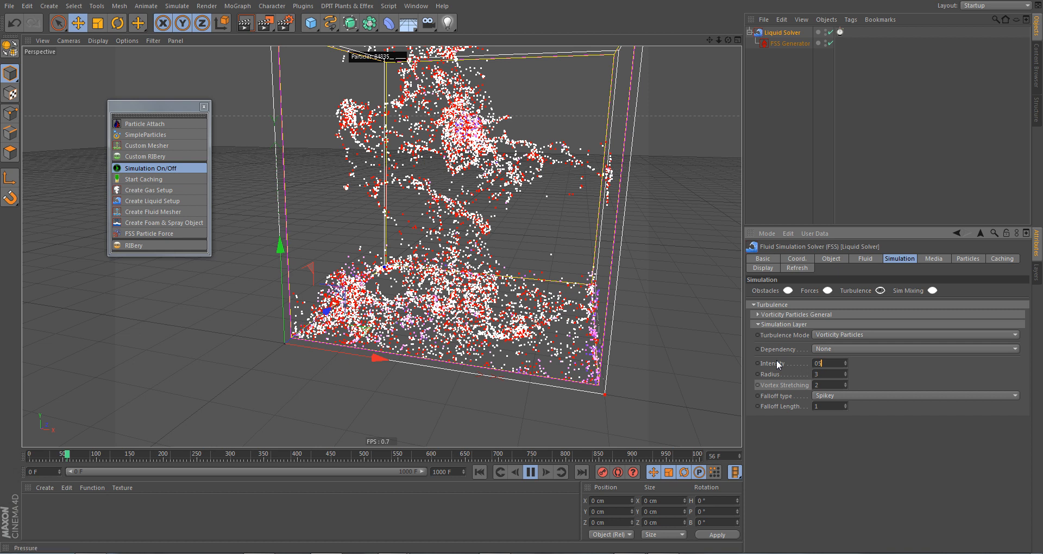
key(BackSpace)
text(.5)
key(Return)
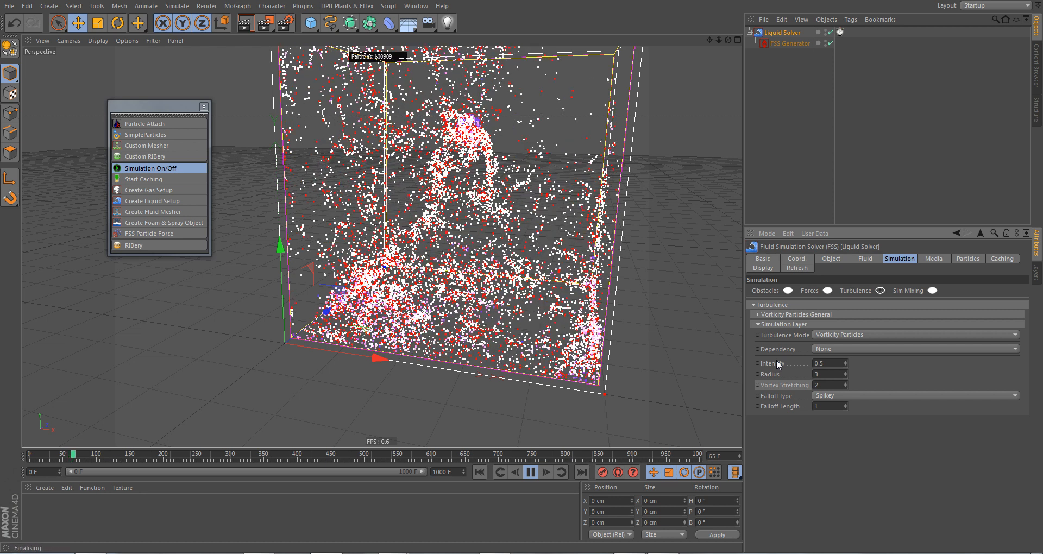
click(479, 472)
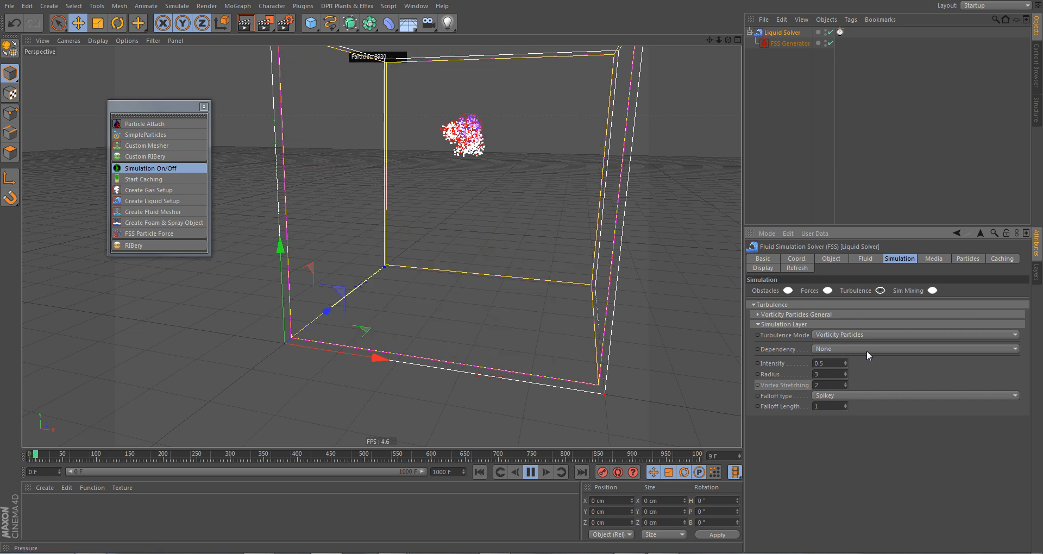
Step: Set the Simulation Layer's Vortex Stretching to 0.2 while the simulation plays
drag(823, 386, 785, 388)
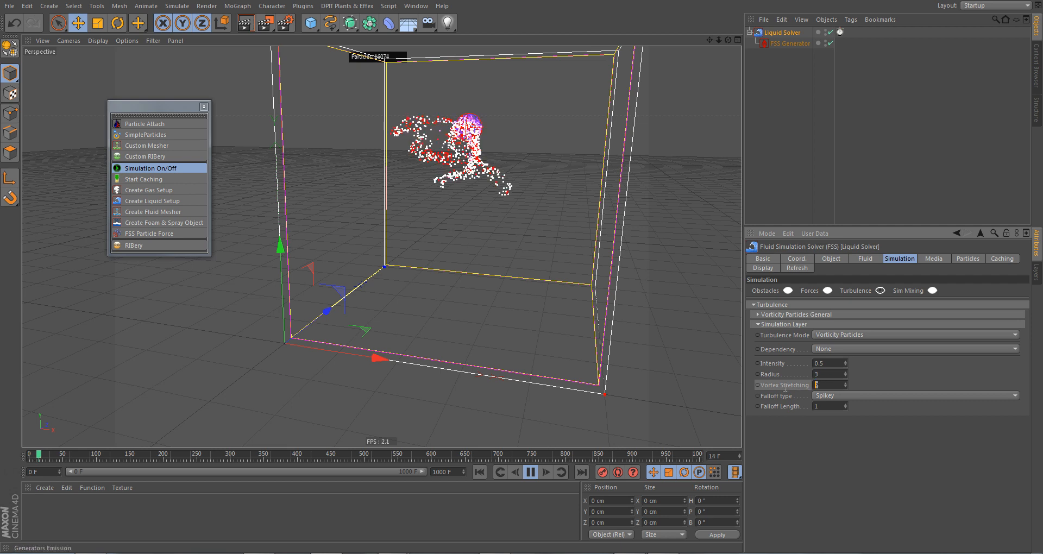
text(0)
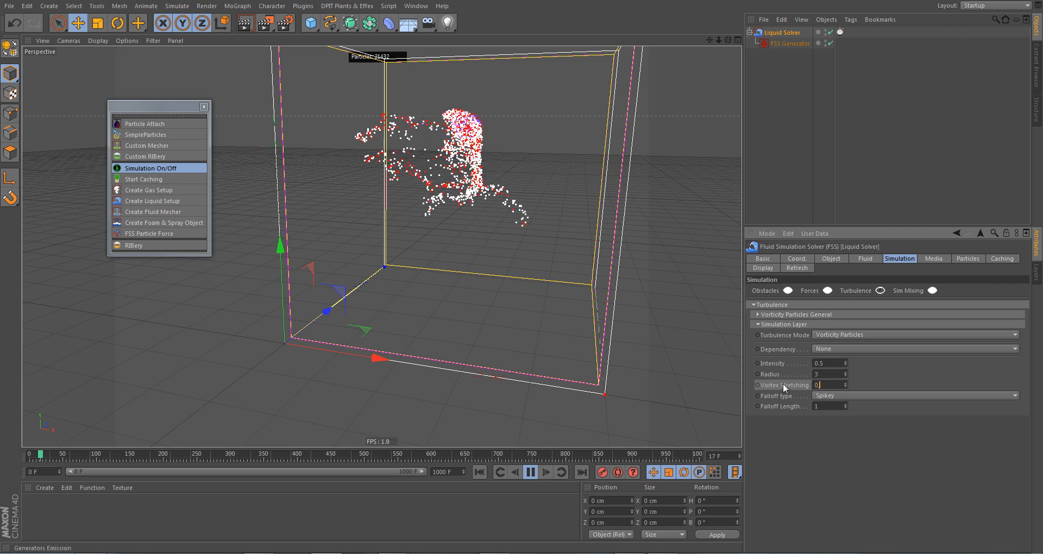
text(.2)
key(Return)
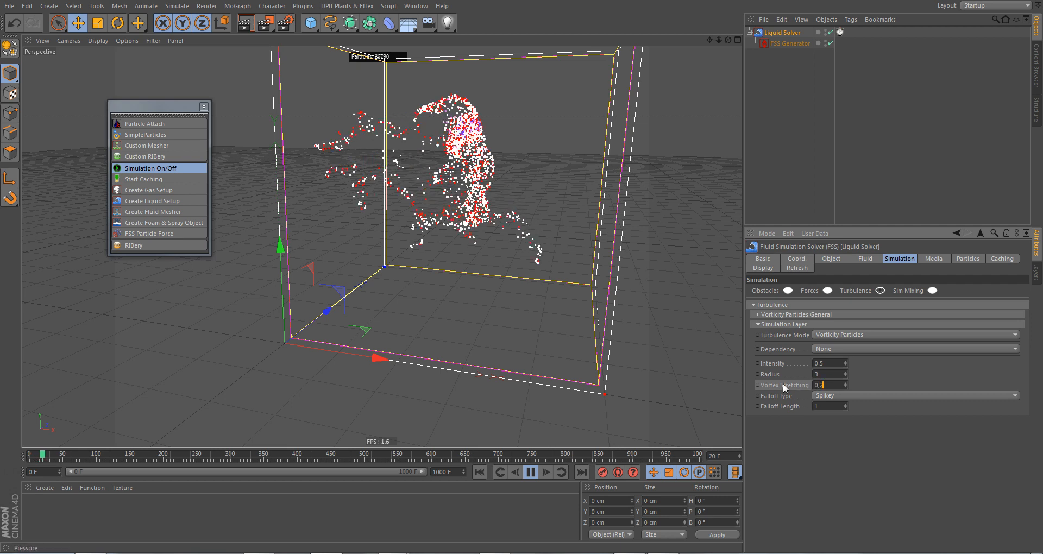